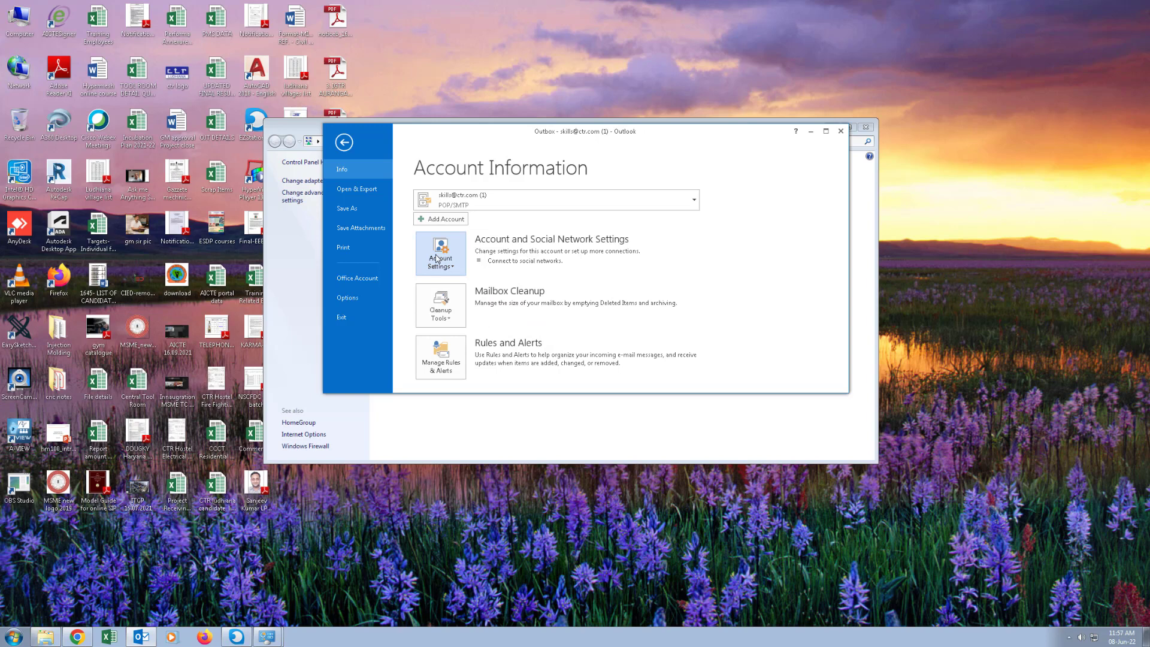
# Start a new e-mail account with Add Account on the File > Info page
pyautogui.click(439, 222)
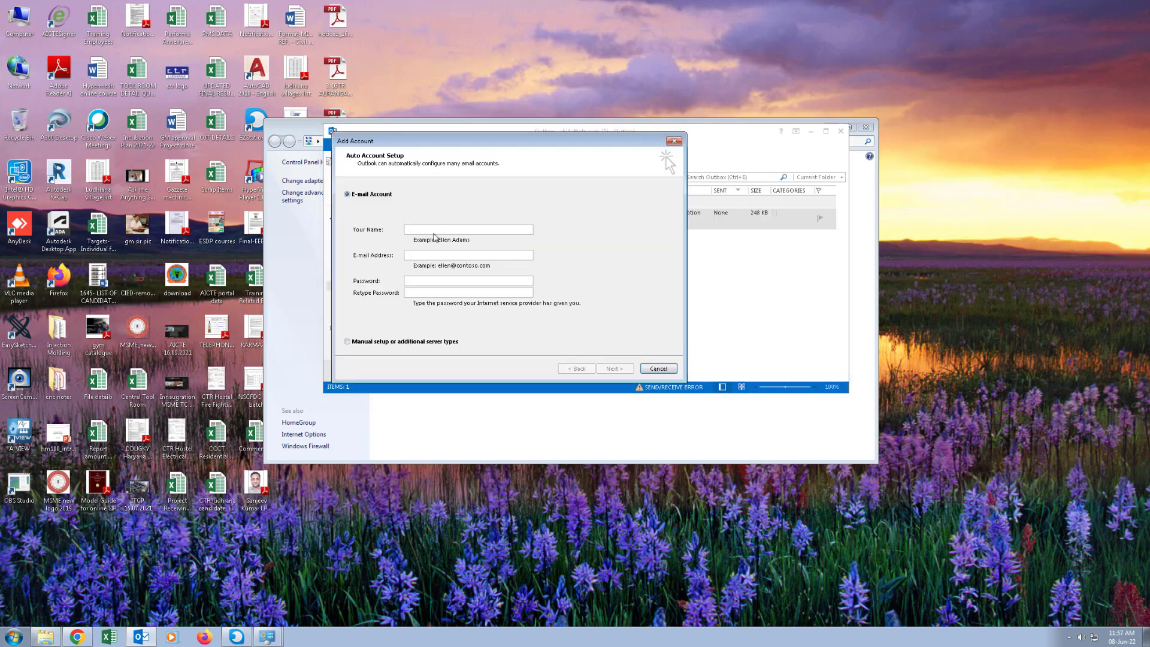
# Choose manual setup and select POP or IMAP as the account service type
pyautogui.click(406, 342)
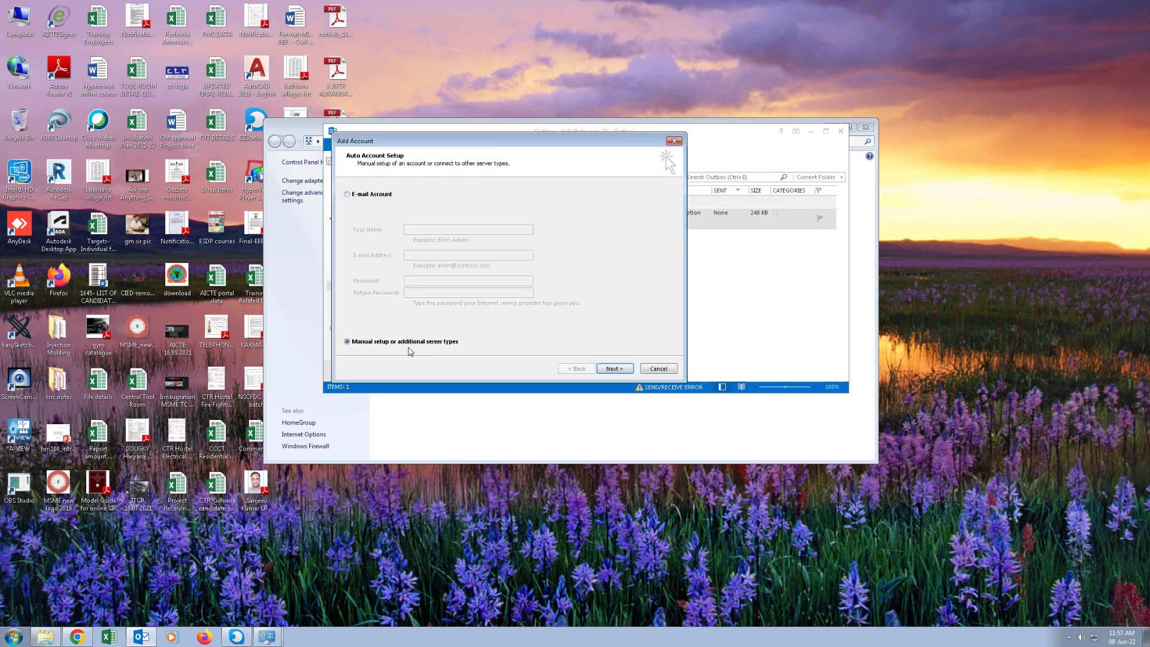
pyautogui.click(624, 369)
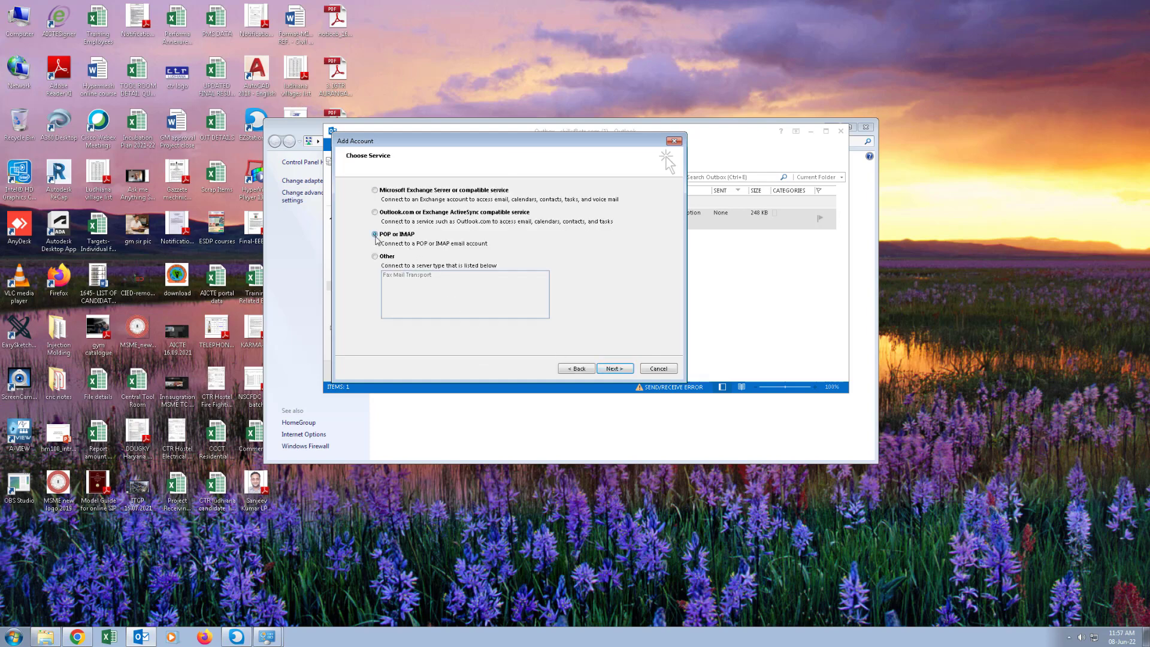
pyautogui.click(620, 373)
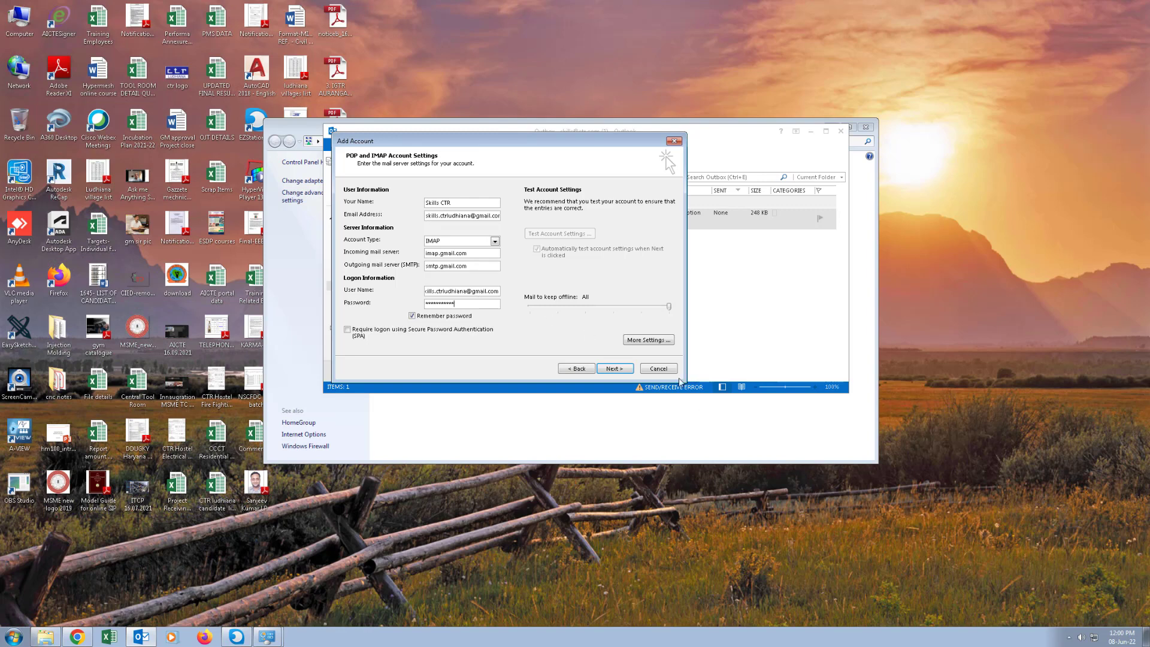
# In More Settings, require outgoing authentication and set IMAP 993 SSL and SMTP 587 TLS
pyautogui.click(643, 340)
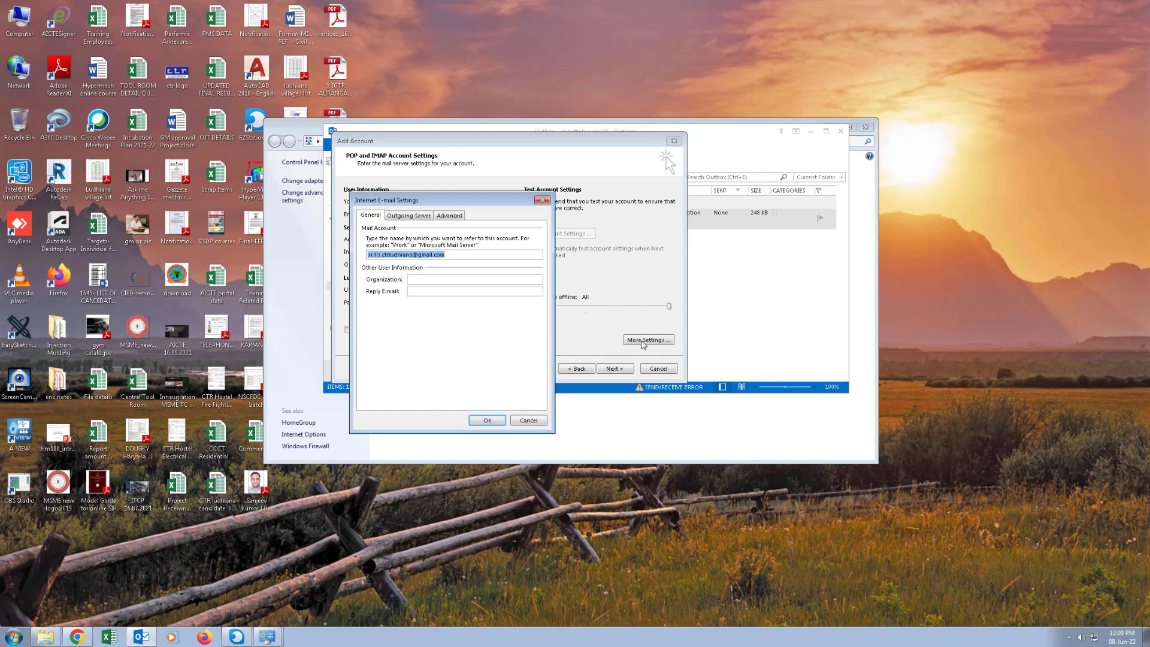
pyautogui.click(399, 217)
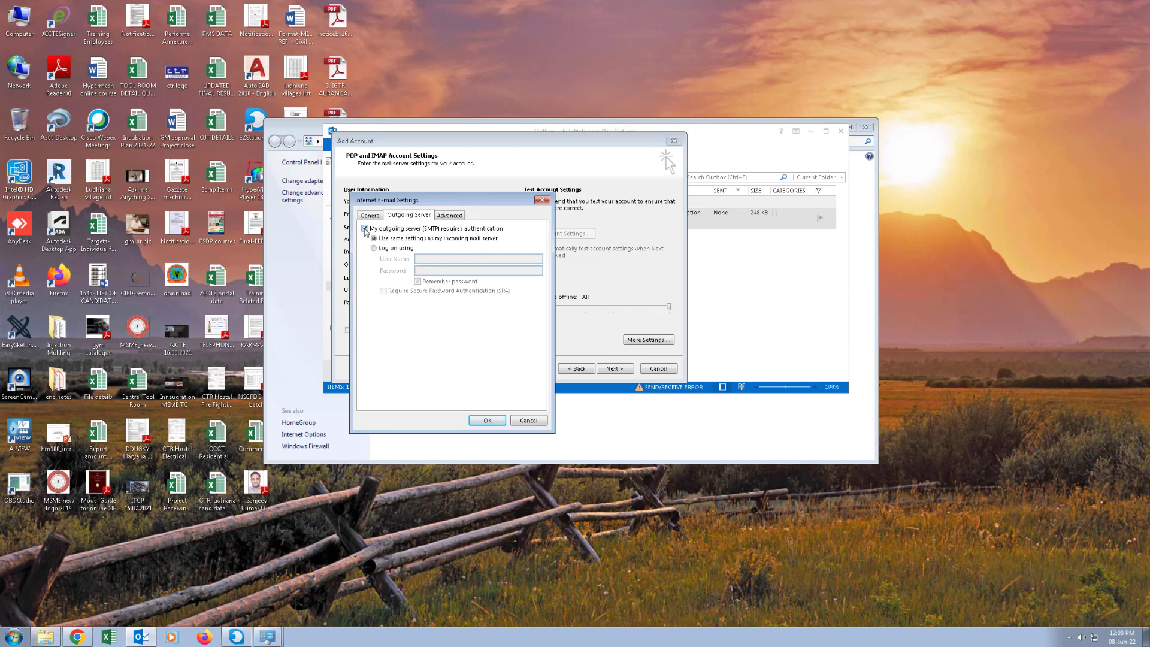
pyautogui.click(450, 216)
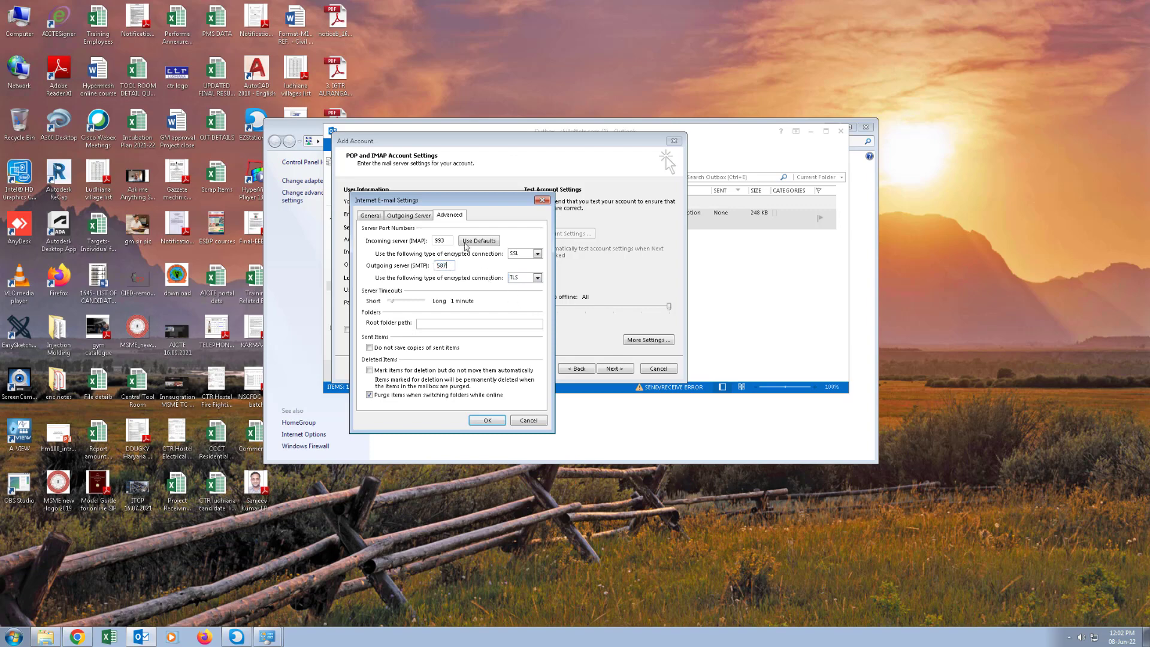
pyautogui.click(482, 422)
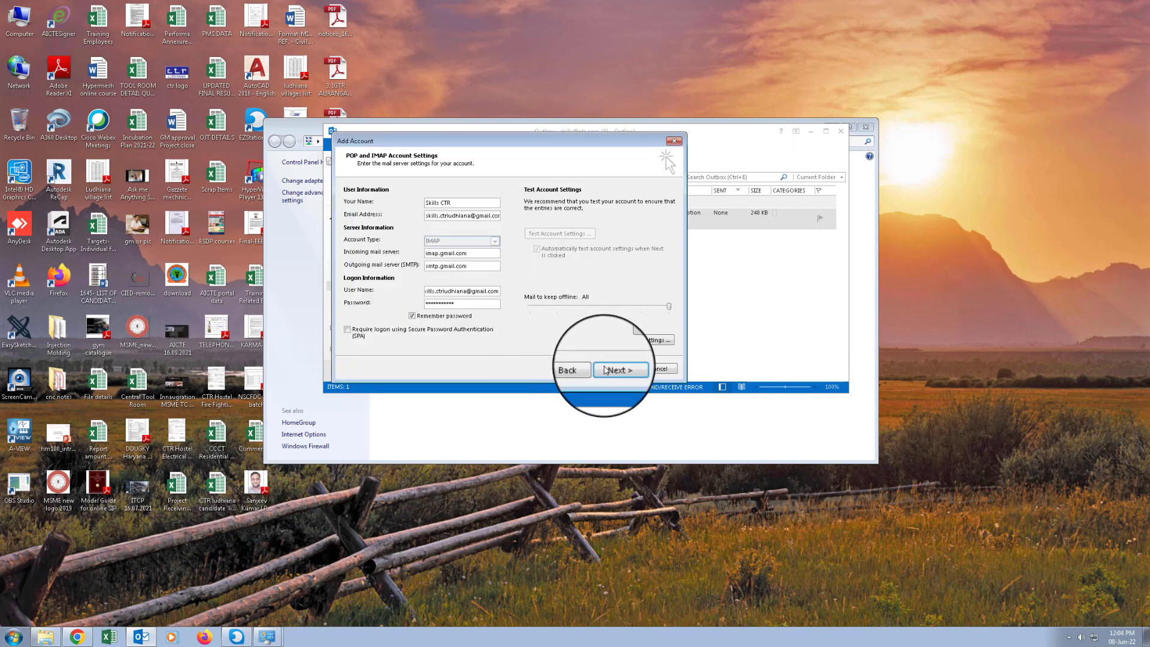
# Run the account test, re-confirming the Gmail password at each prompt, then switch to Gmail in Chrome
pyautogui.click(606, 371)
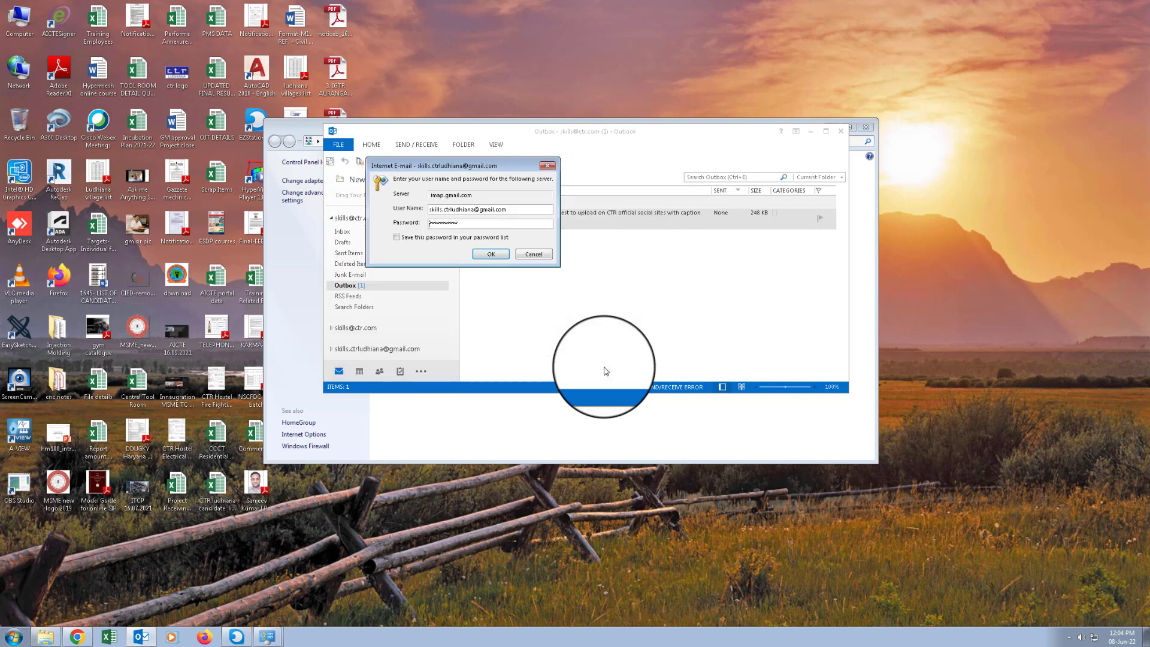
pyautogui.click(489, 255)
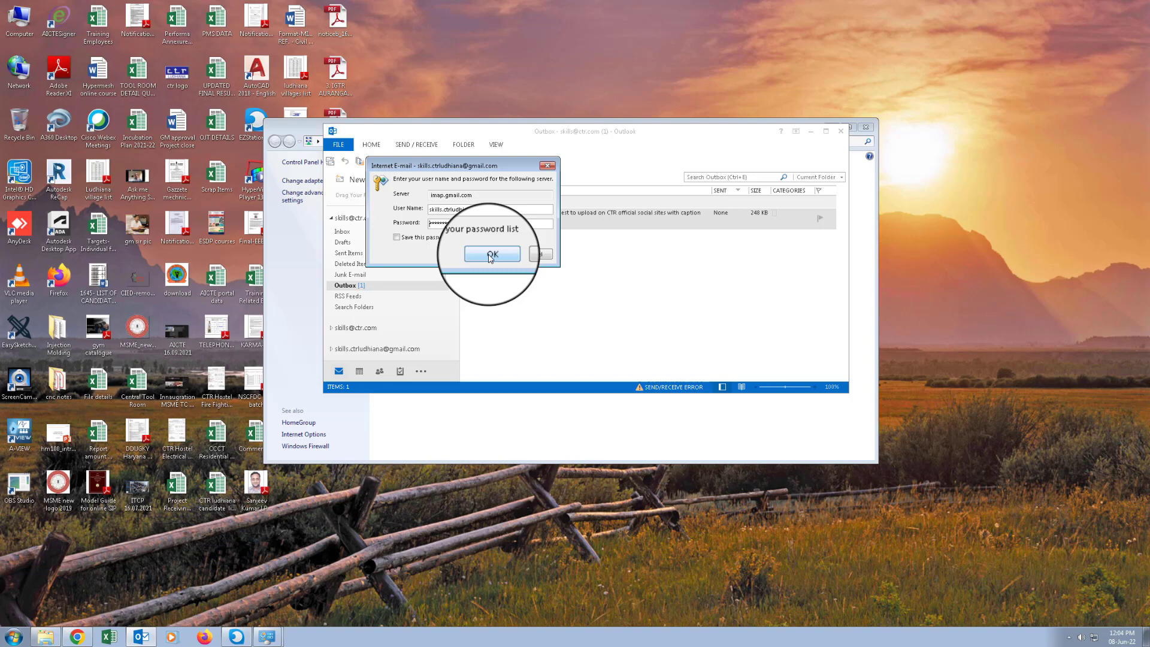
pyautogui.click(491, 256)
pyautogui.click(491, 255)
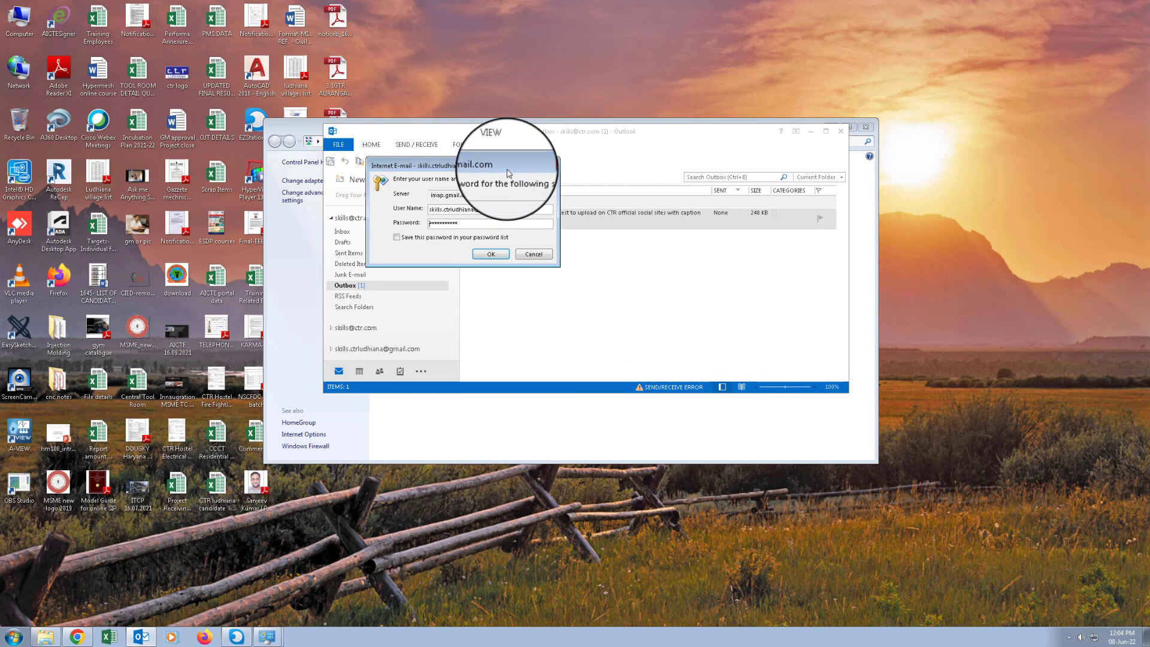
pyautogui.moveTo(507, 173); pyautogui.dragTo(602, 262)
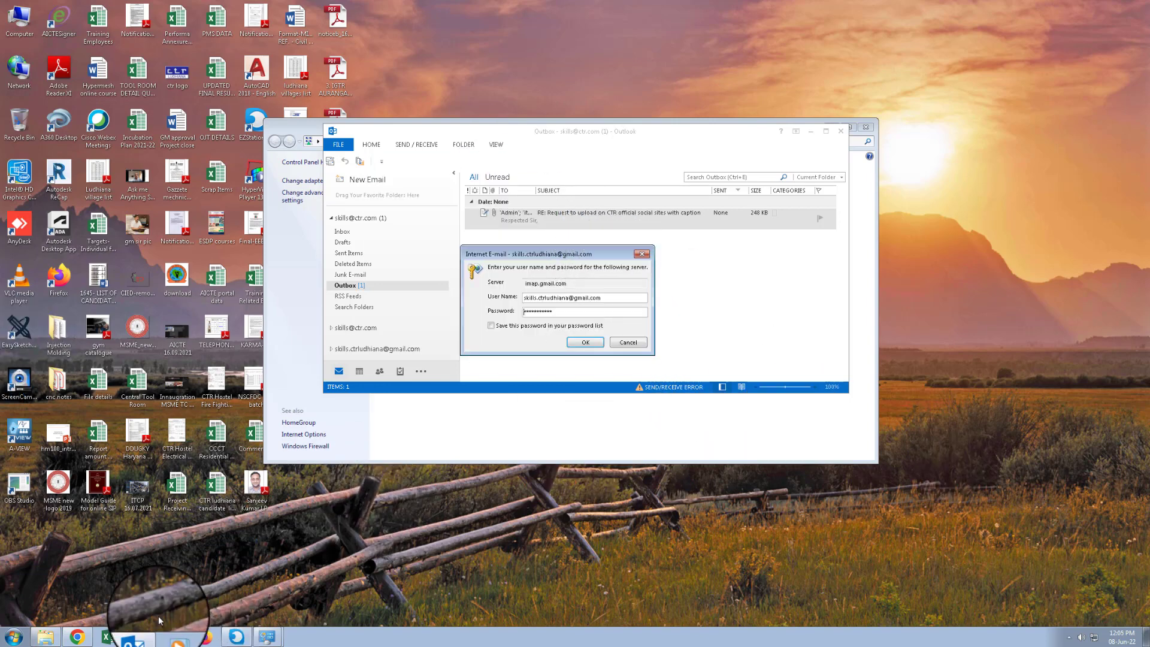
pyautogui.click(77, 636)
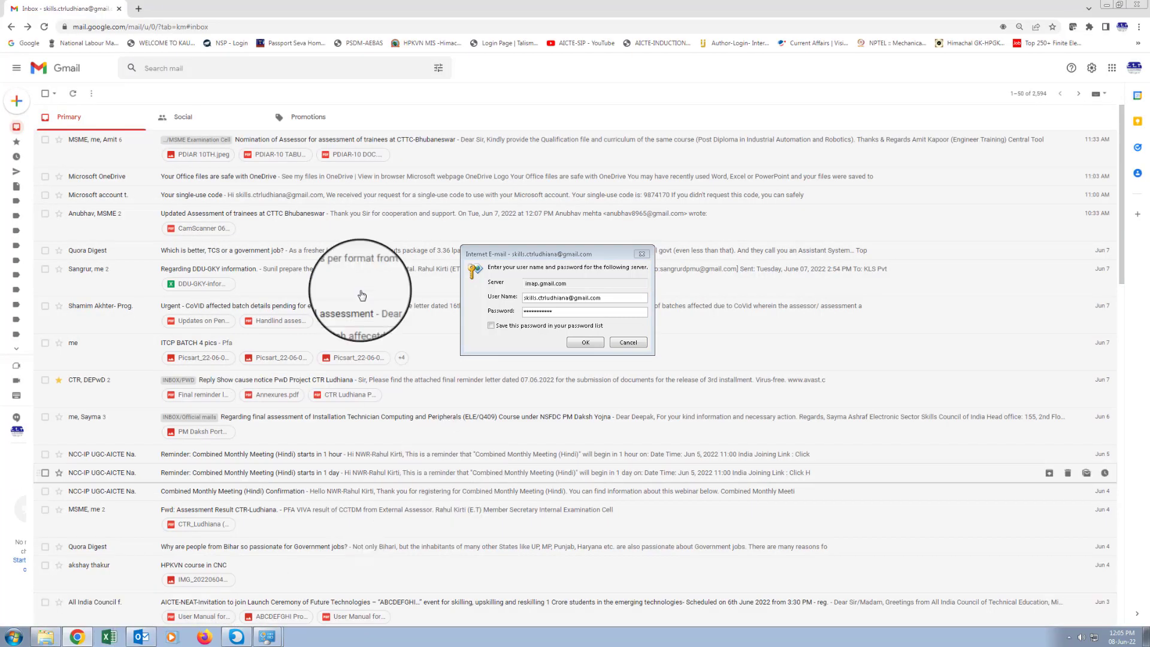
pyautogui.click(1134, 74)
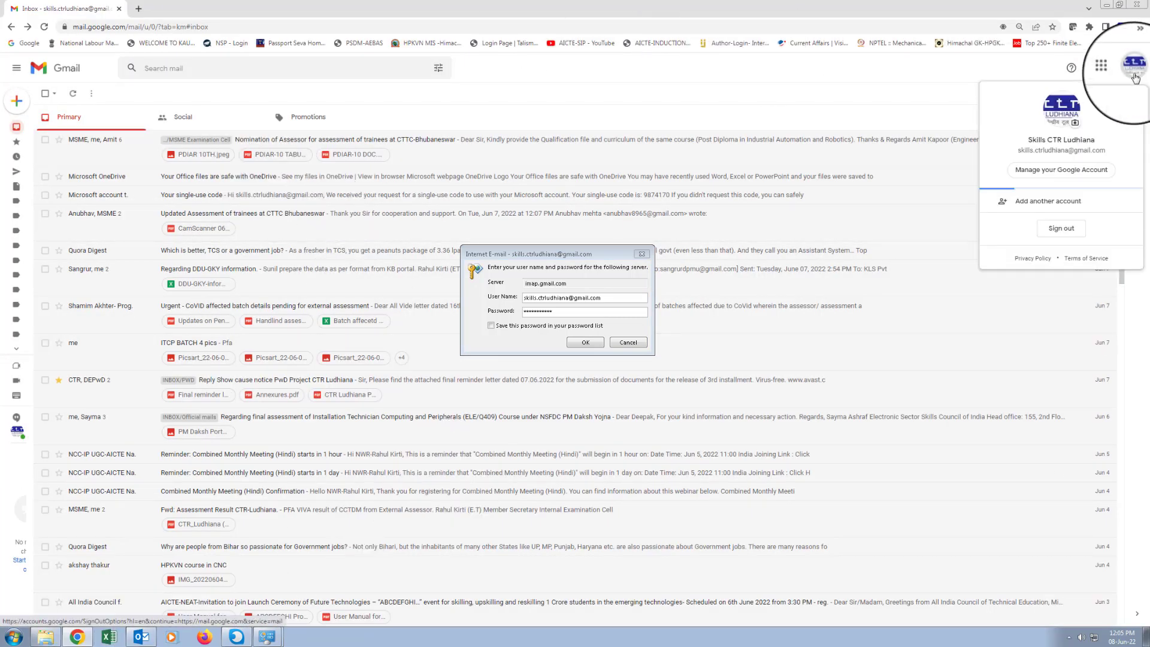
pyautogui.click(628, 342)
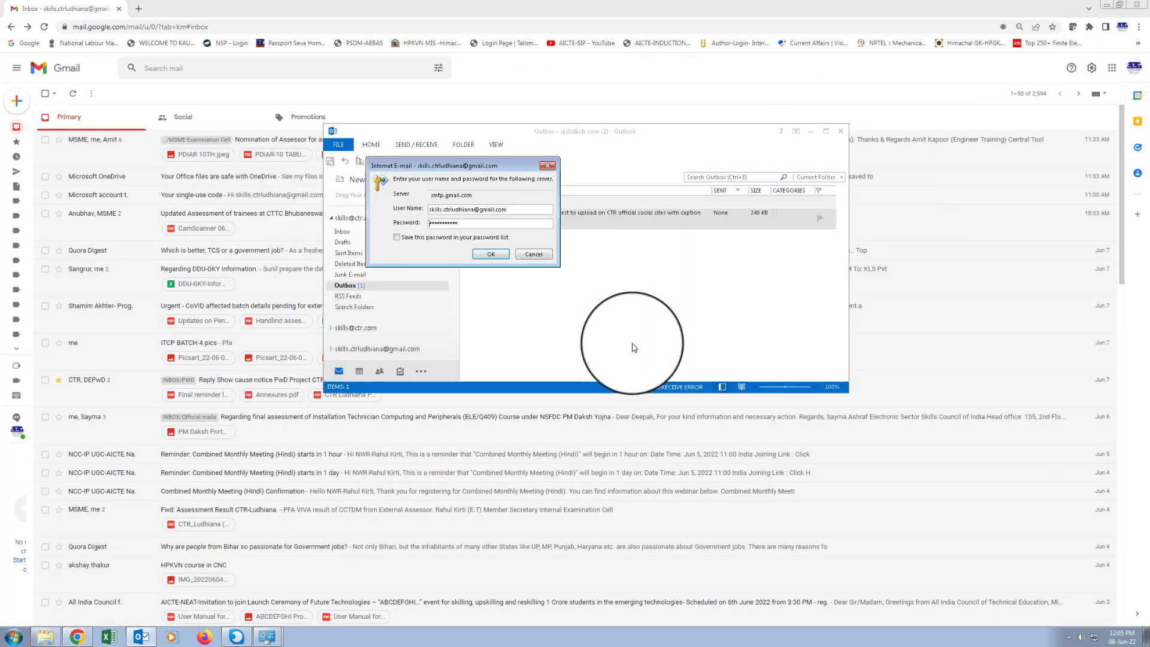
pyautogui.click(533, 254)
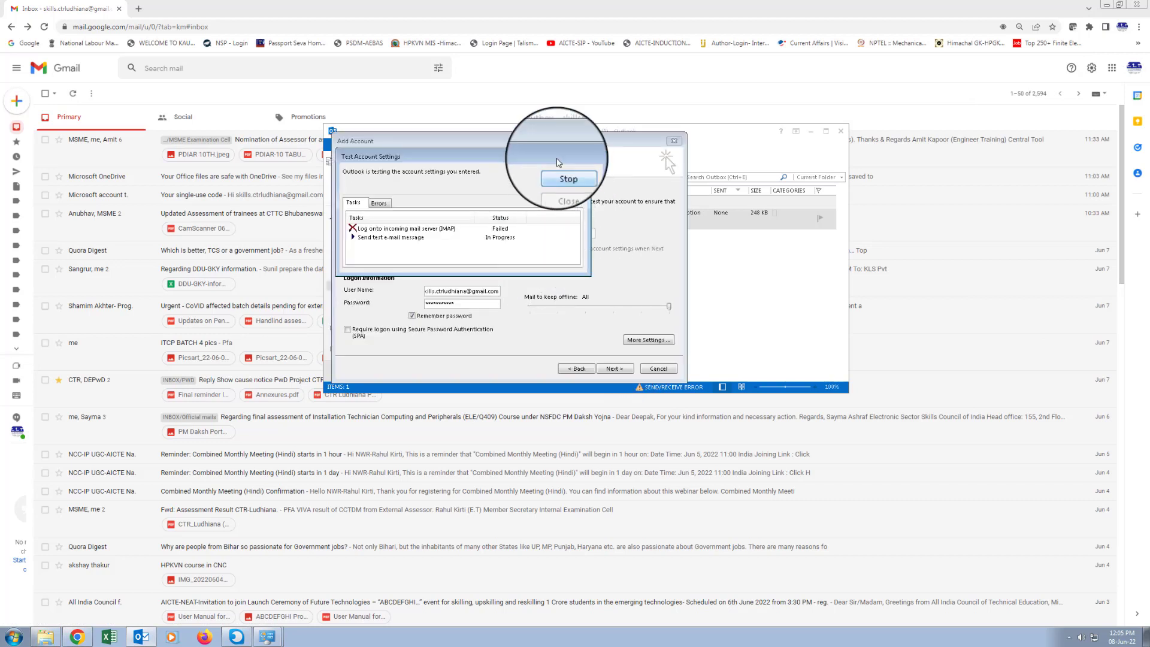
pyautogui.click(566, 178)
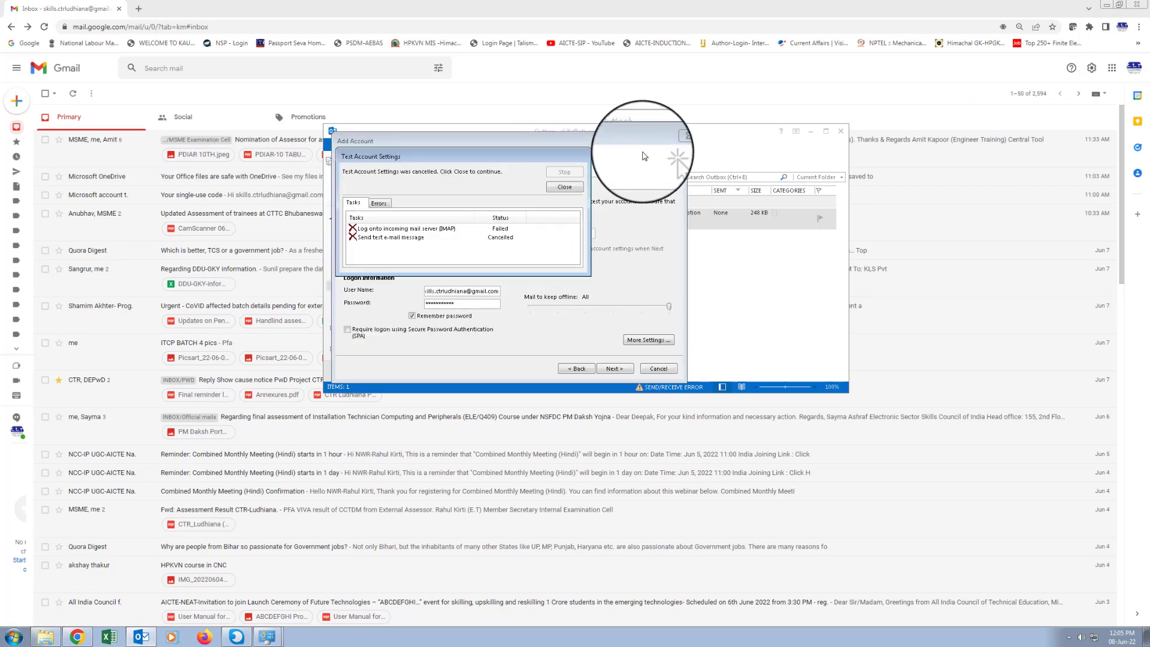
pyautogui.click(563, 188)
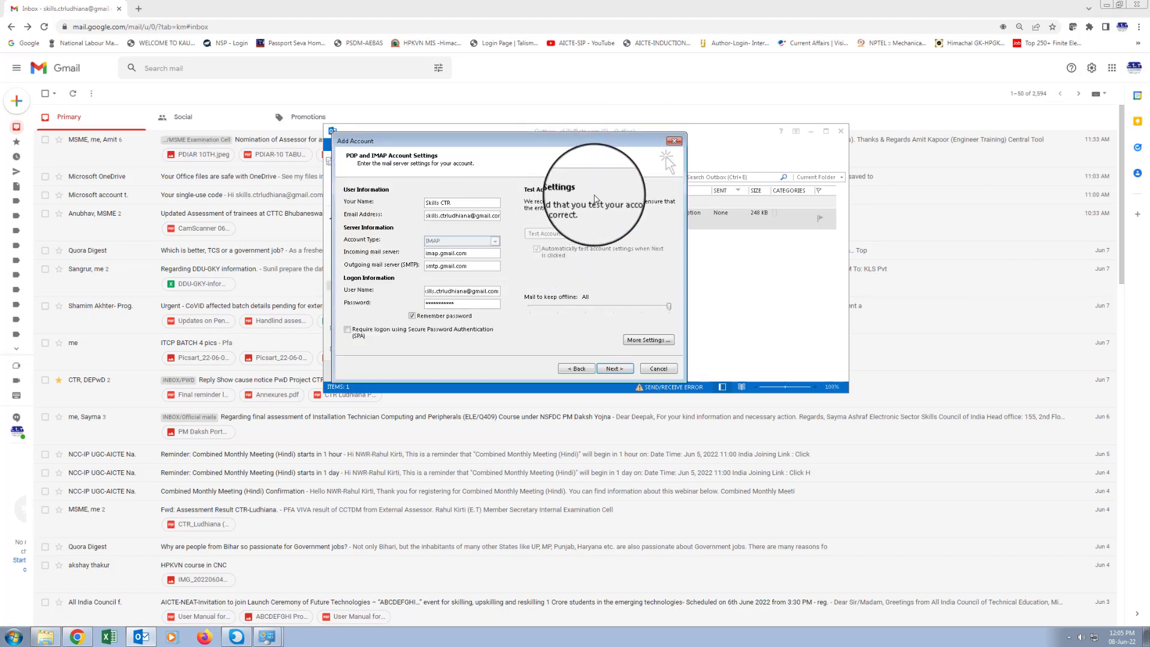
pyautogui.click(837, 92)
pyautogui.click(1141, 70)
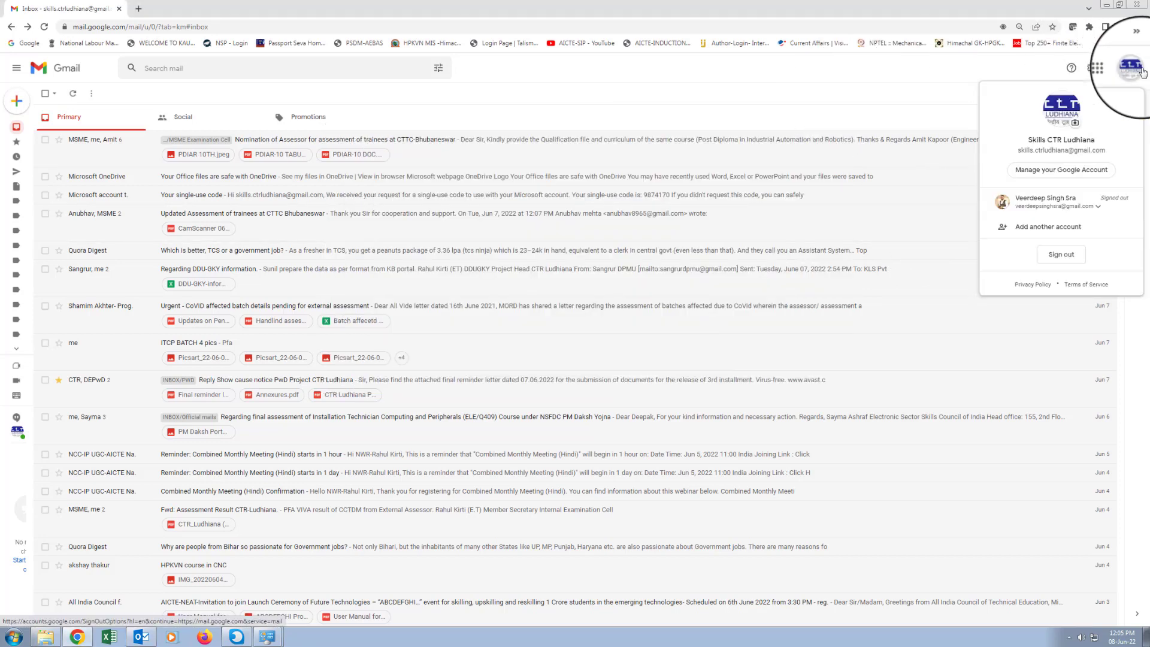
# From Manage your Google Account, go to Security and open 2-Step Verification
pyautogui.click(1055, 170)
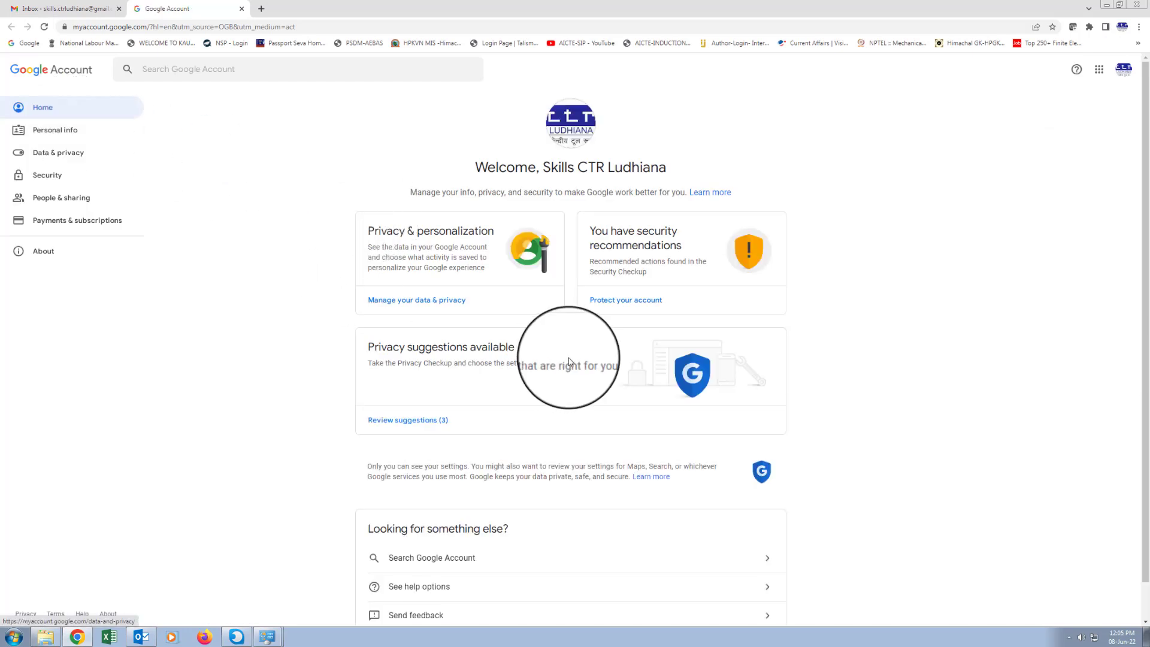
pyautogui.scroll(-1, 488, 290)
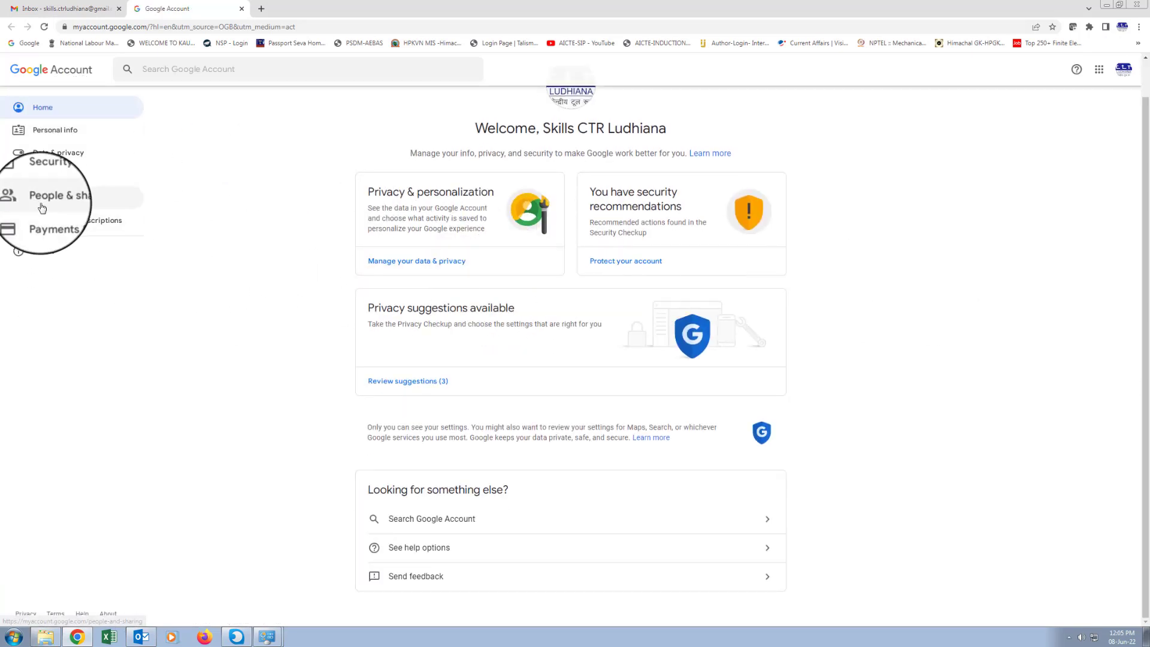
pyautogui.click(48, 181)
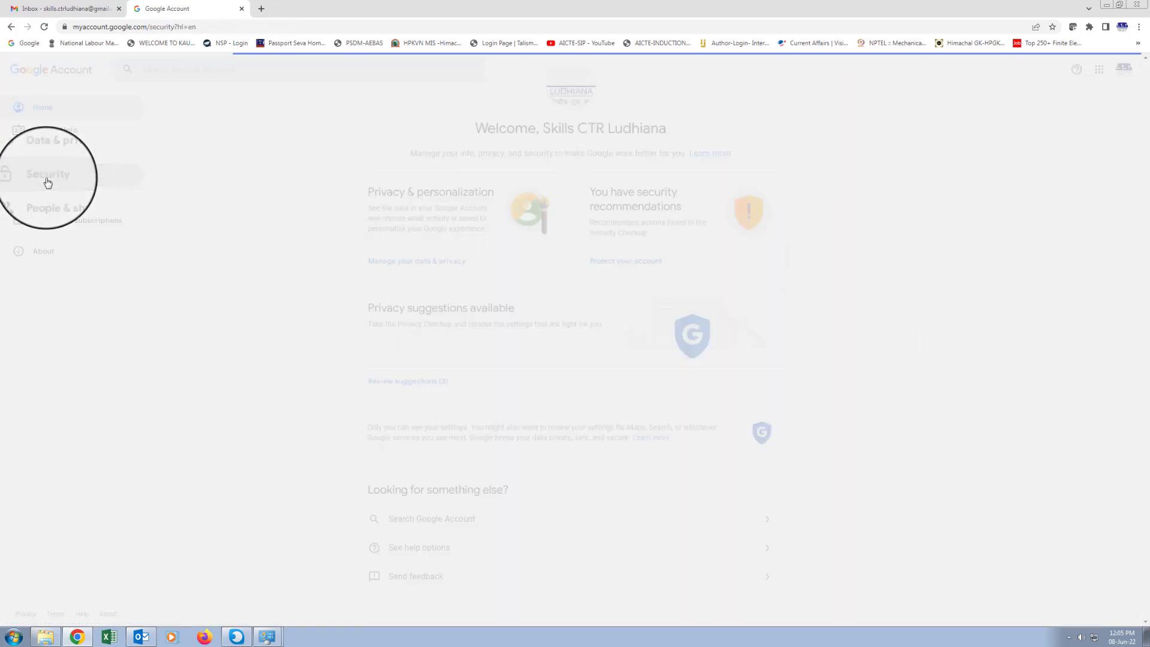
pyautogui.scroll(-2, 609, 318)
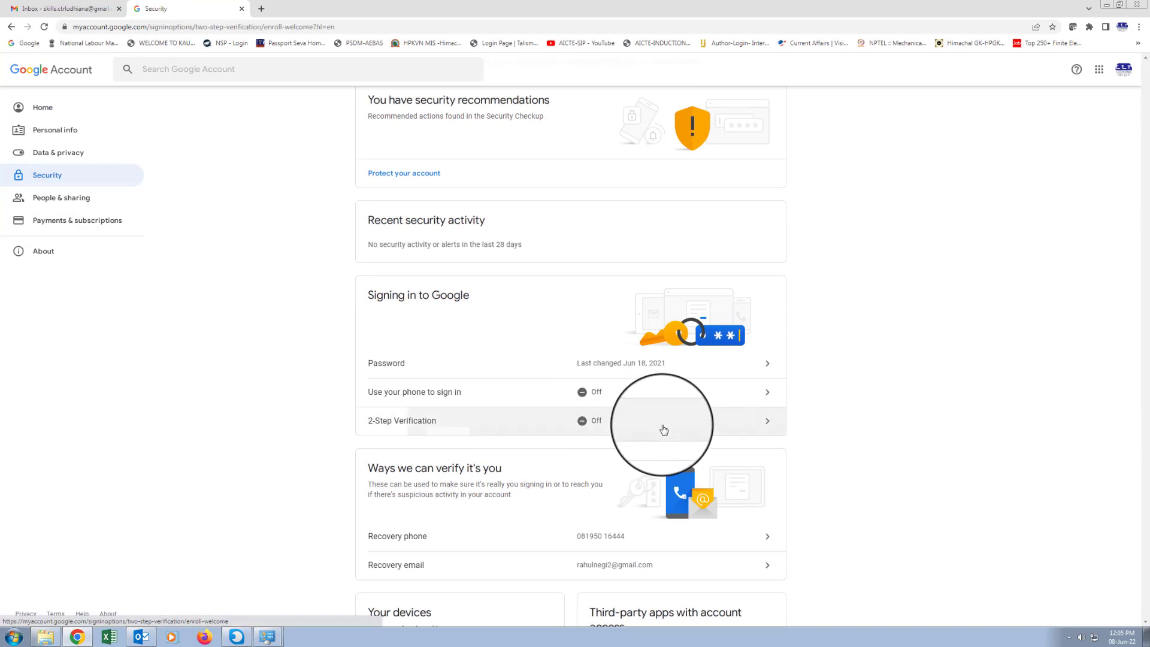
pyautogui.click(664, 429)
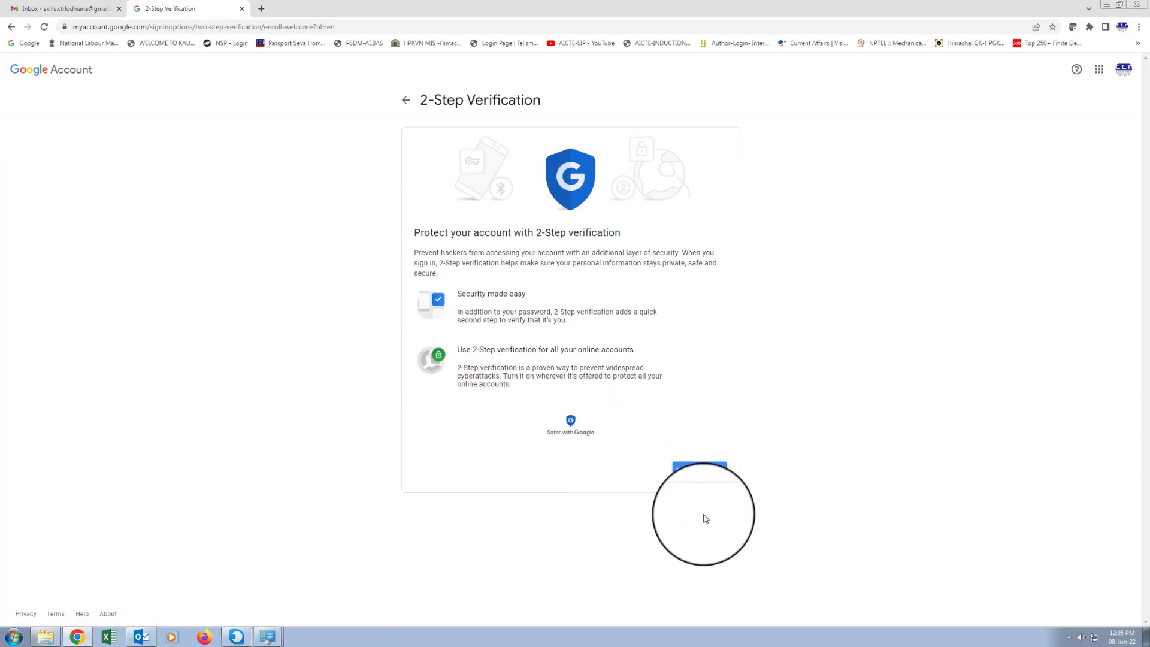
# Begin 2-Step Verification enrollment, re-entering the account password and accepting the phone for sign-in prompts
pyautogui.click(700, 479)
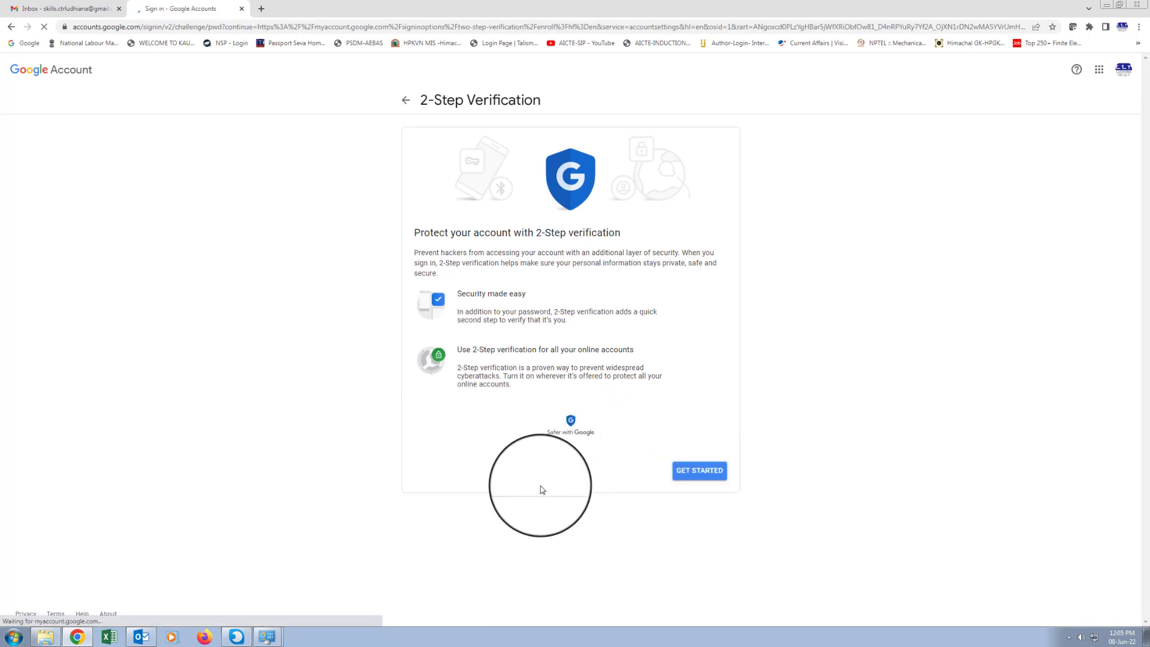
pyautogui.click(533, 345)
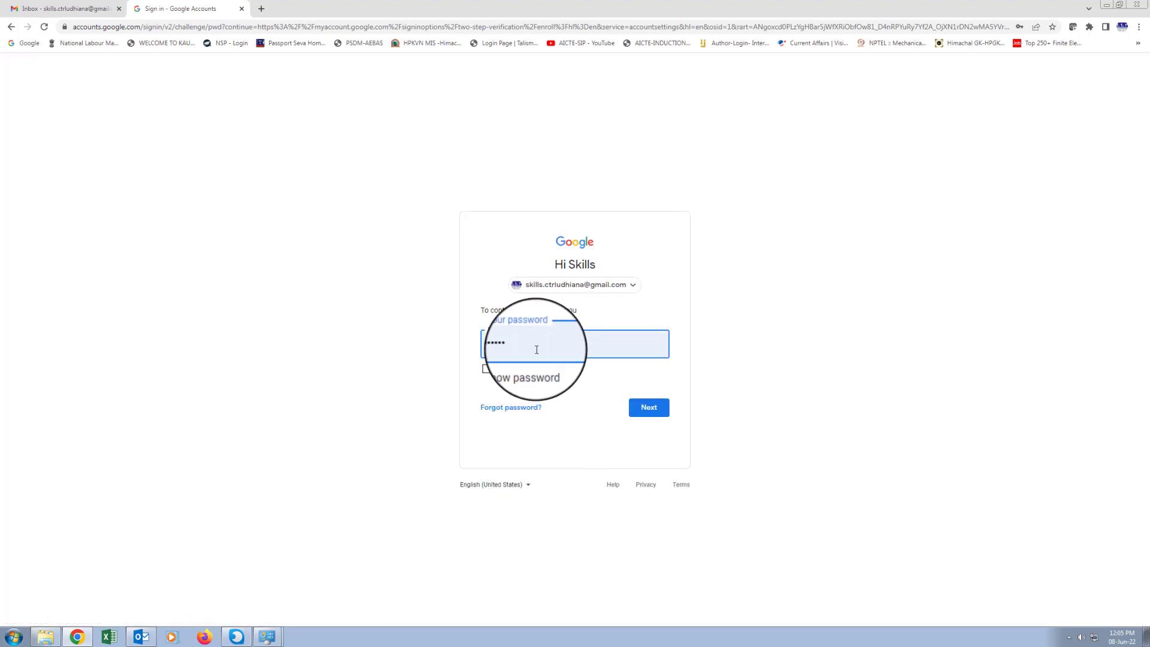
pyautogui.click(651, 411)
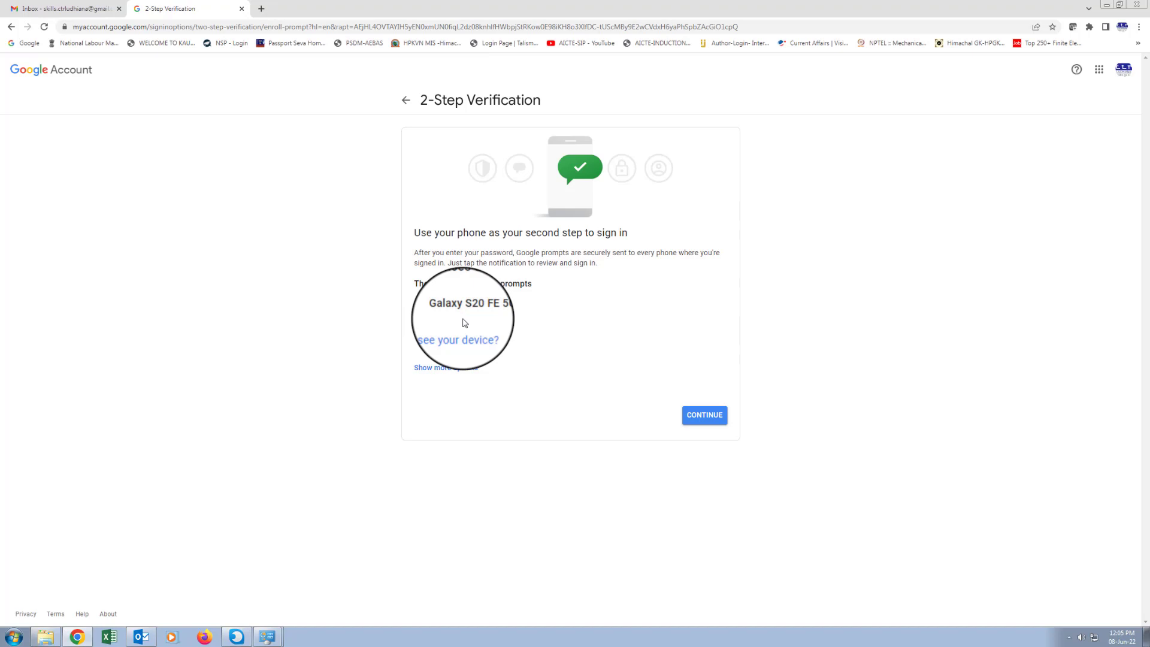
pyautogui.click(705, 415)
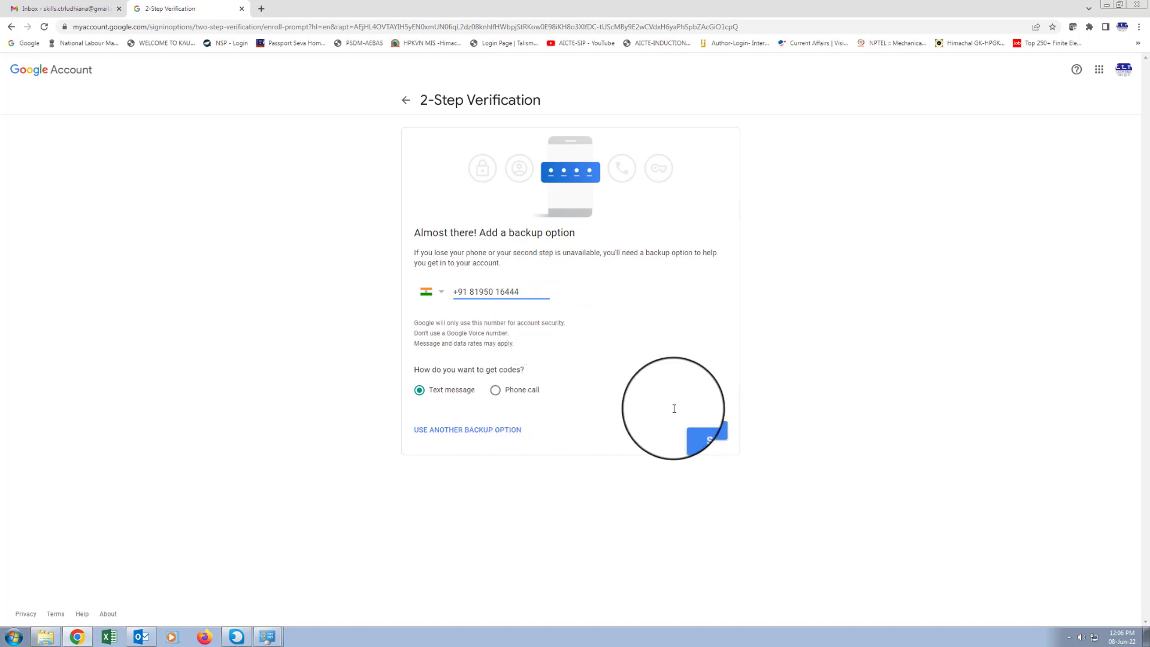
# Verify the backup phone with the texted code, turn 2-Step Verification on, and return home
pyautogui.click(707, 436)
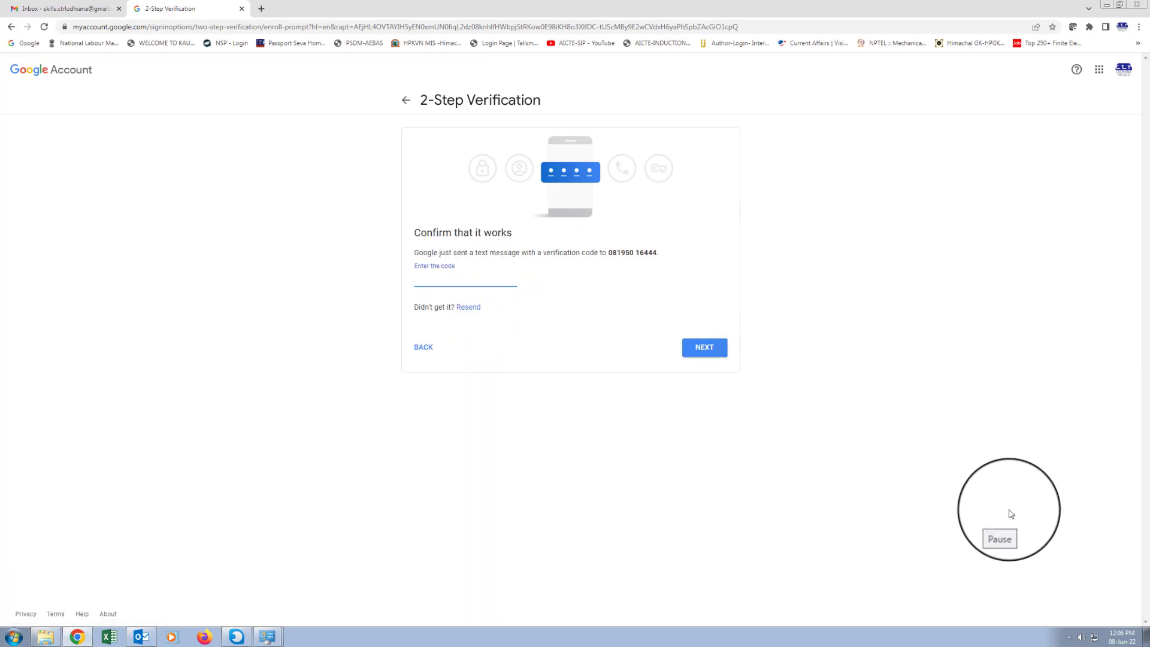
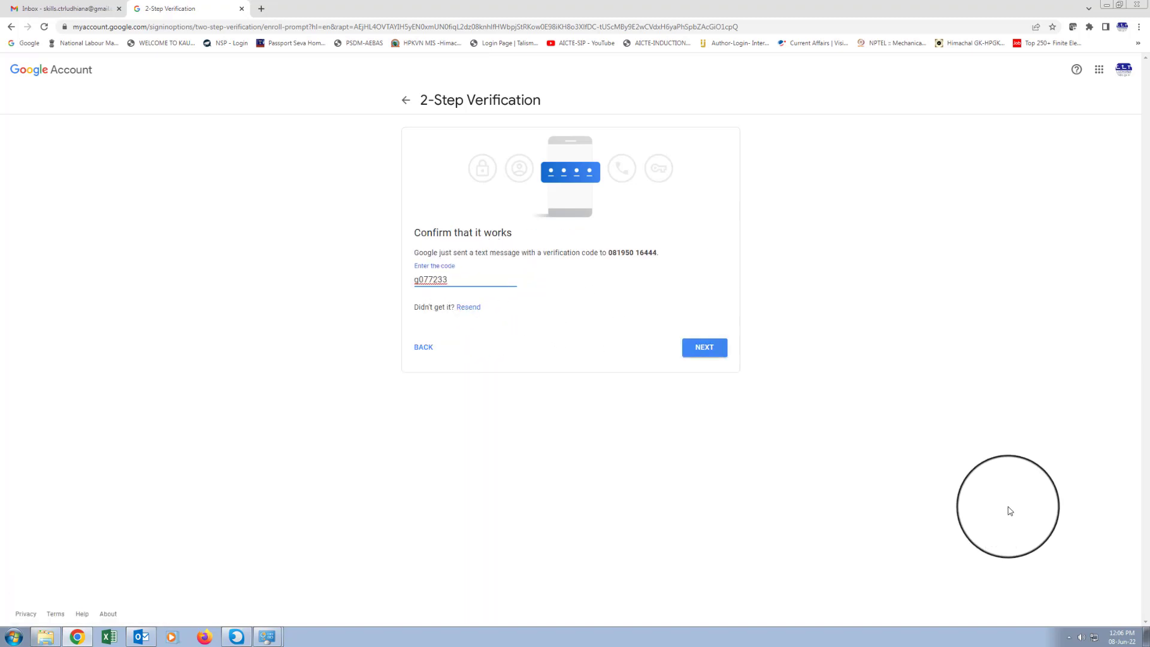
pyautogui.click(700, 349)
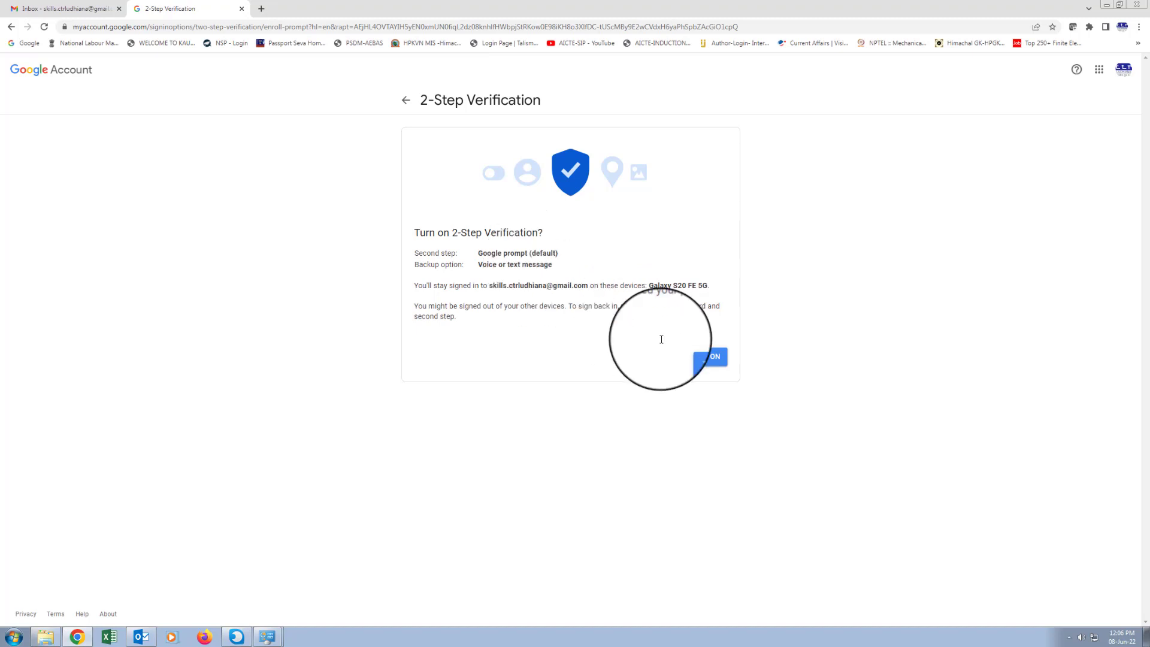
pyautogui.click(704, 355)
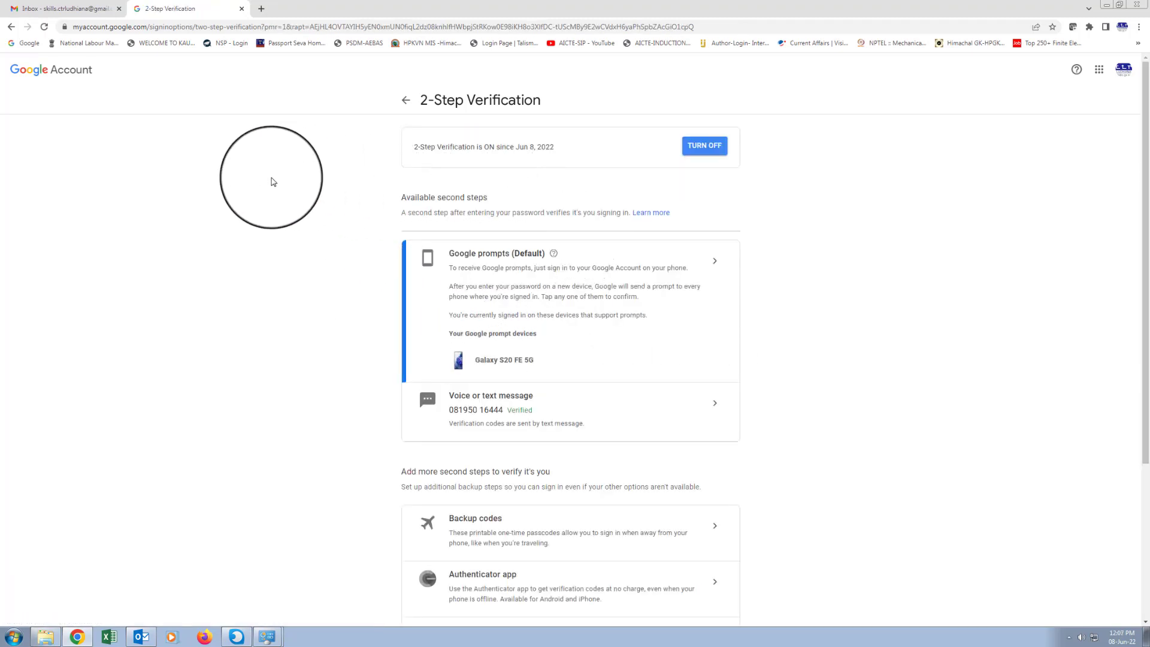
pyautogui.click(65, 78)
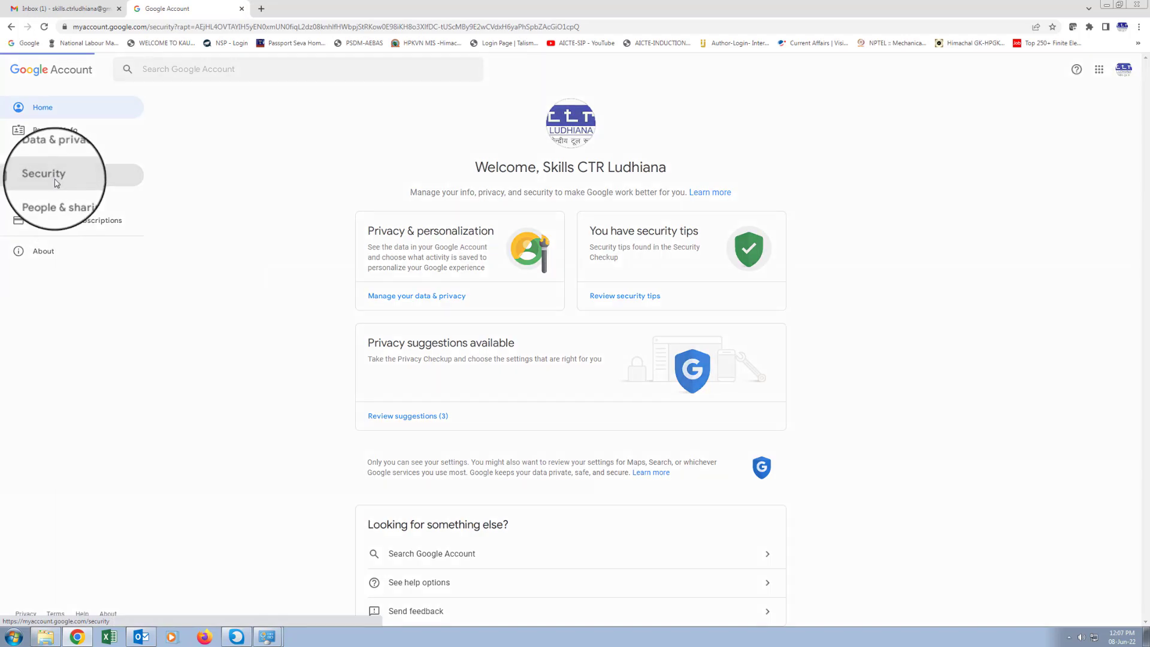
# Open Security settings, briefly search the computer for Outlook, then return to the Security page
pyautogui.click(48, 174)
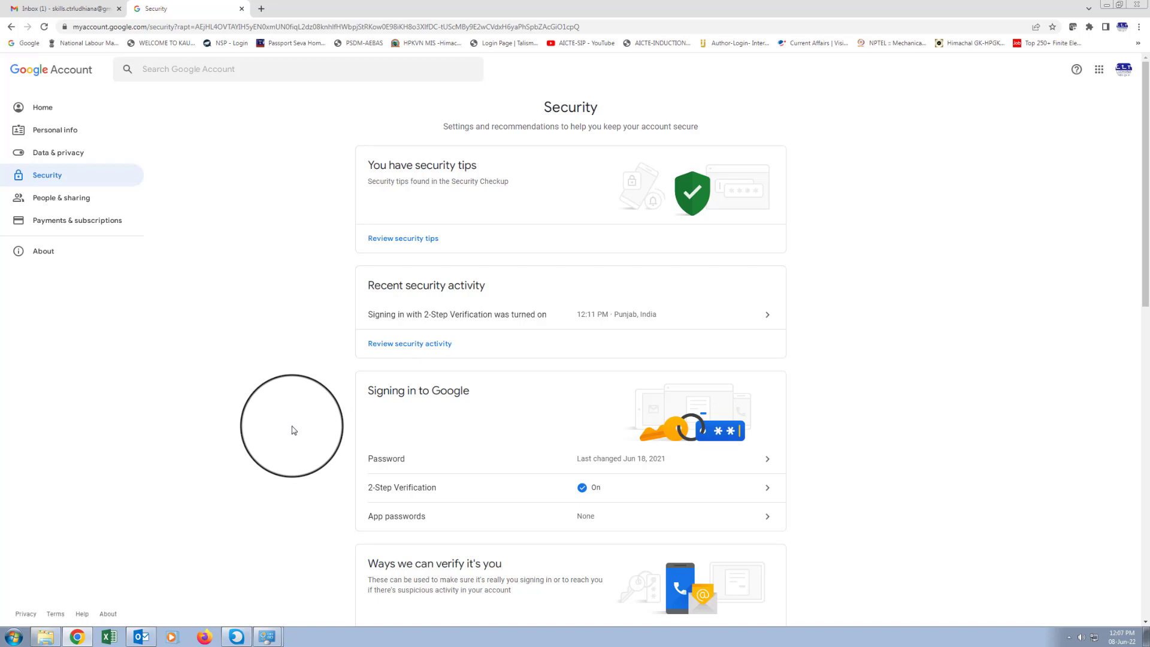
pyautogui.scroll(-1, 293, 429)
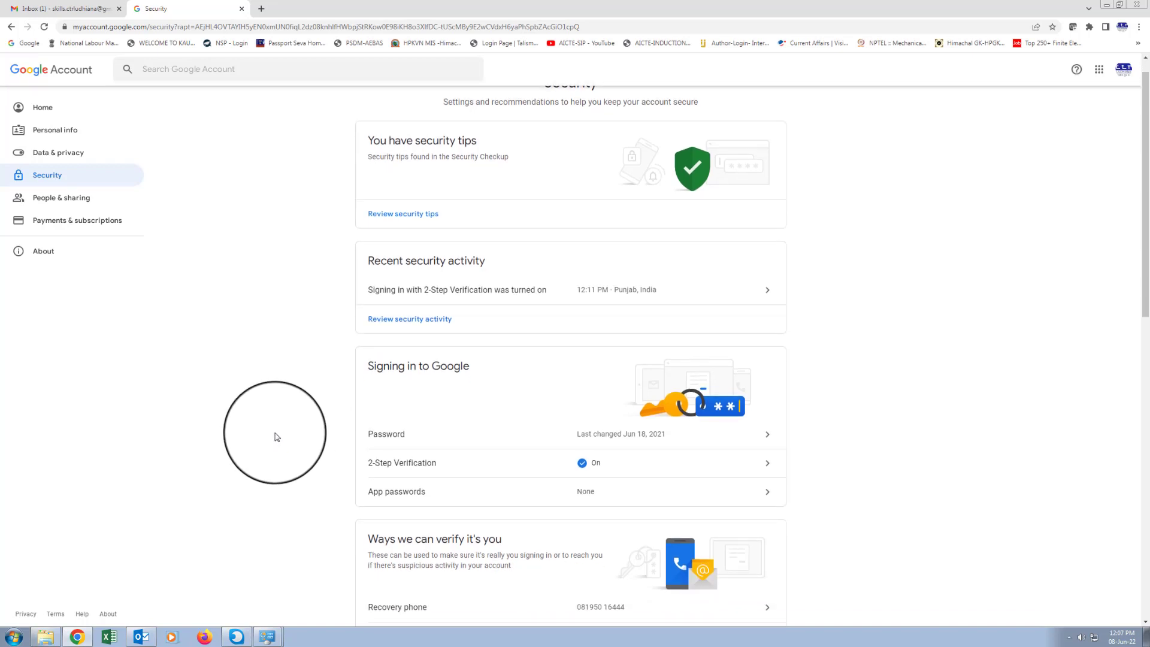
pyautogui.click(145, 637)
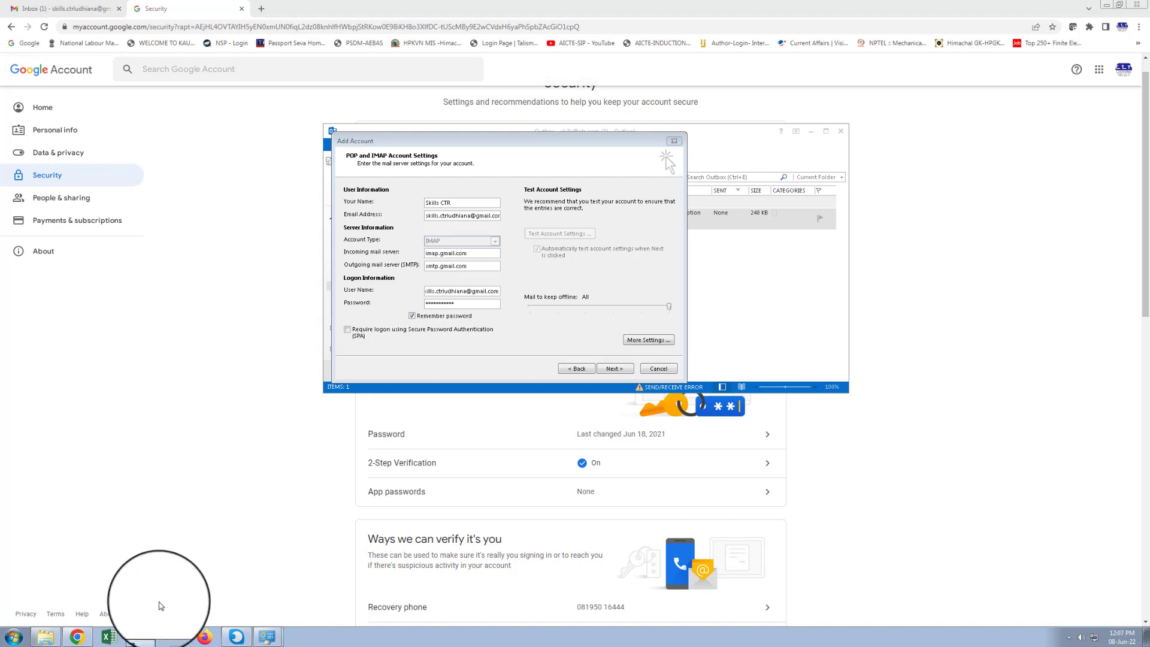
pyautogui.click(14, 636)
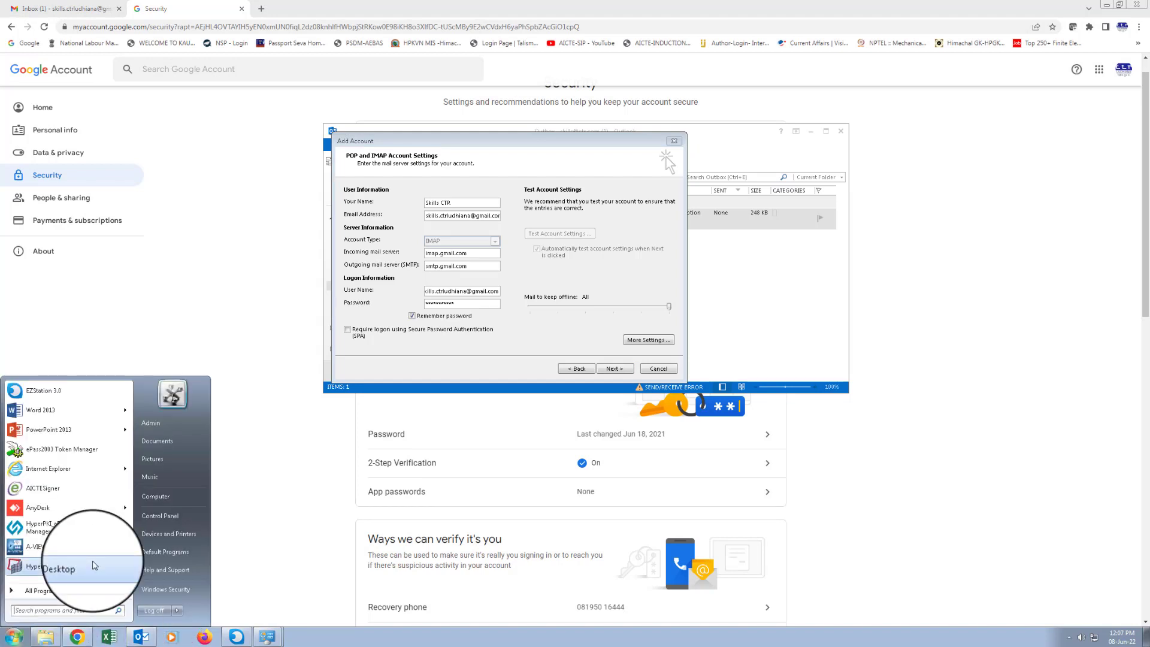
pyautogui.write('outlook')
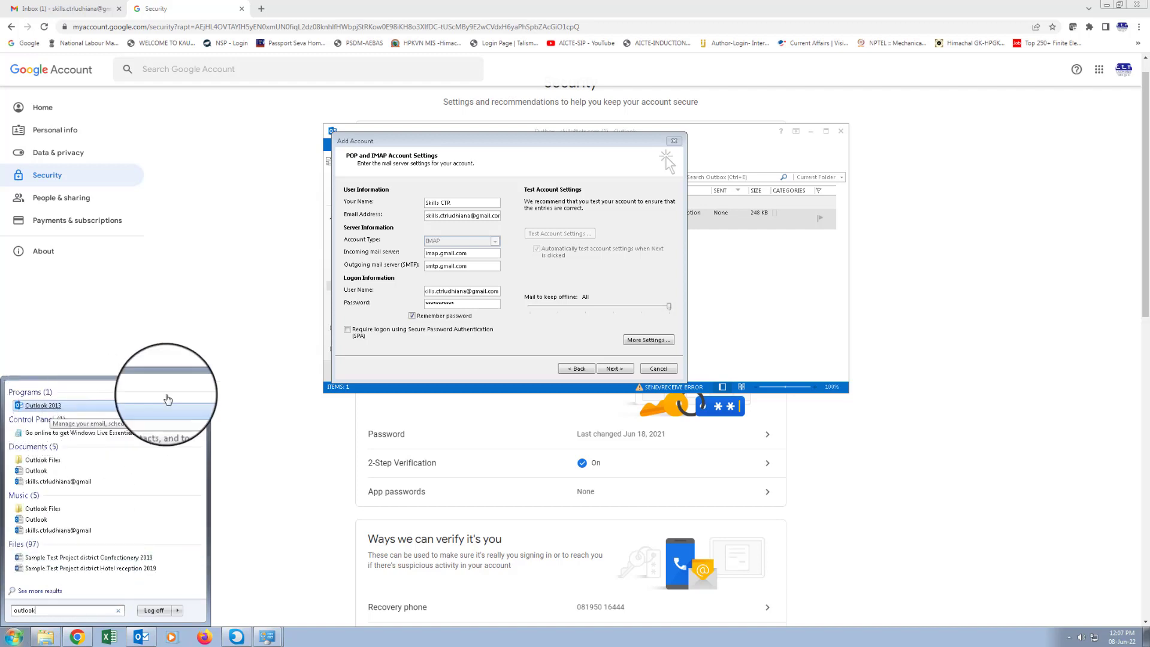
pyautogui.click(198, 355)
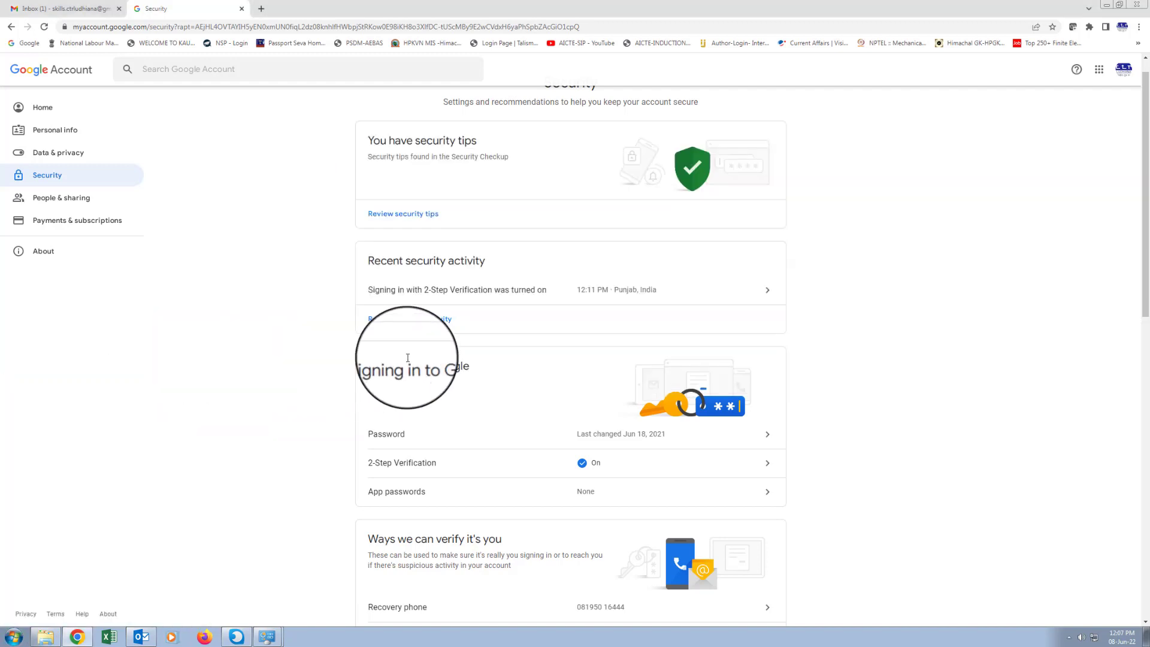
# Scroll down to Signing in to Google and open App passwords
pyautogui.scroll(-1, 405, 359)
pyautogui.scroll(-3, 407, 361)
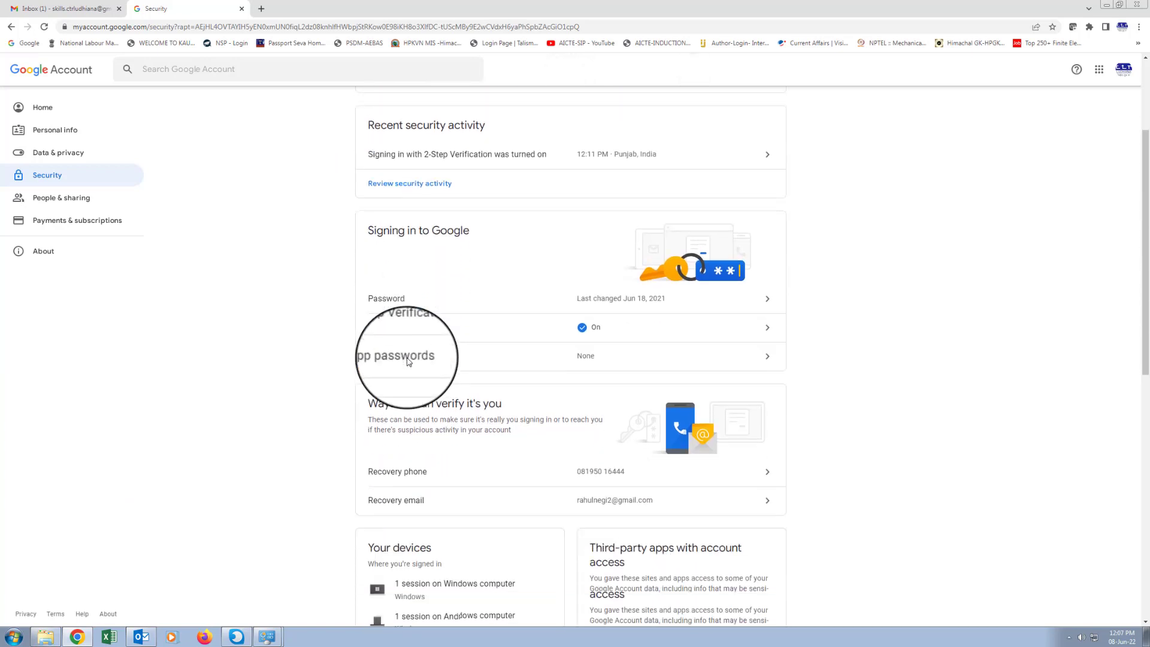
pyautogui.scroll(-1, 408, 361)
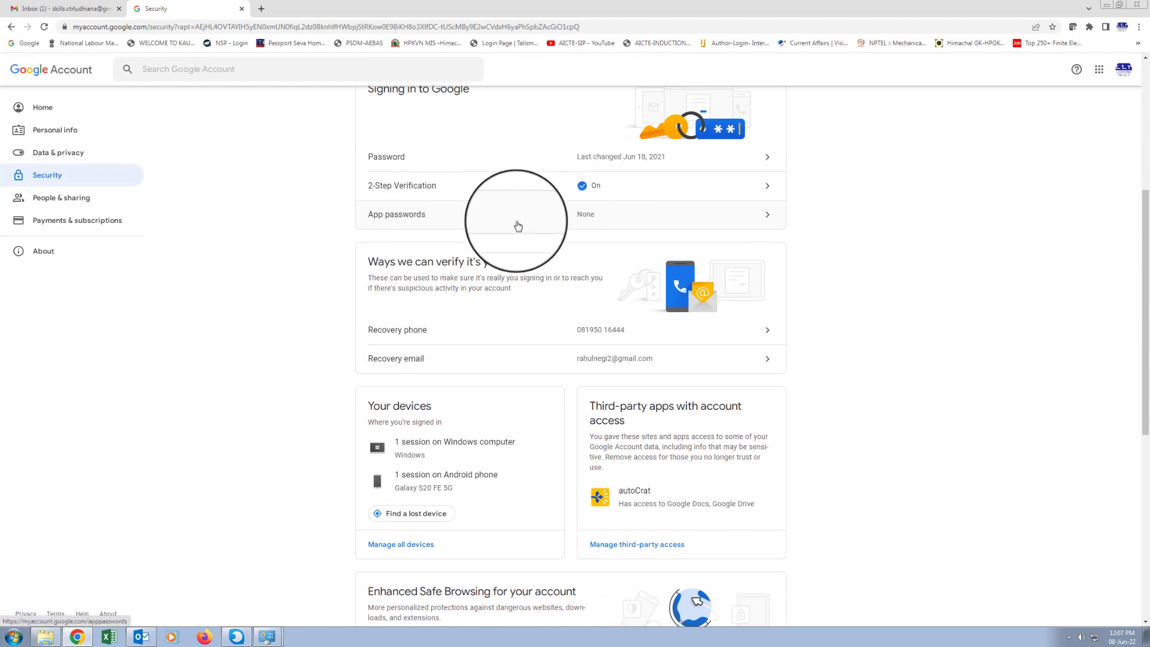
pyautogui.click(635, 225)
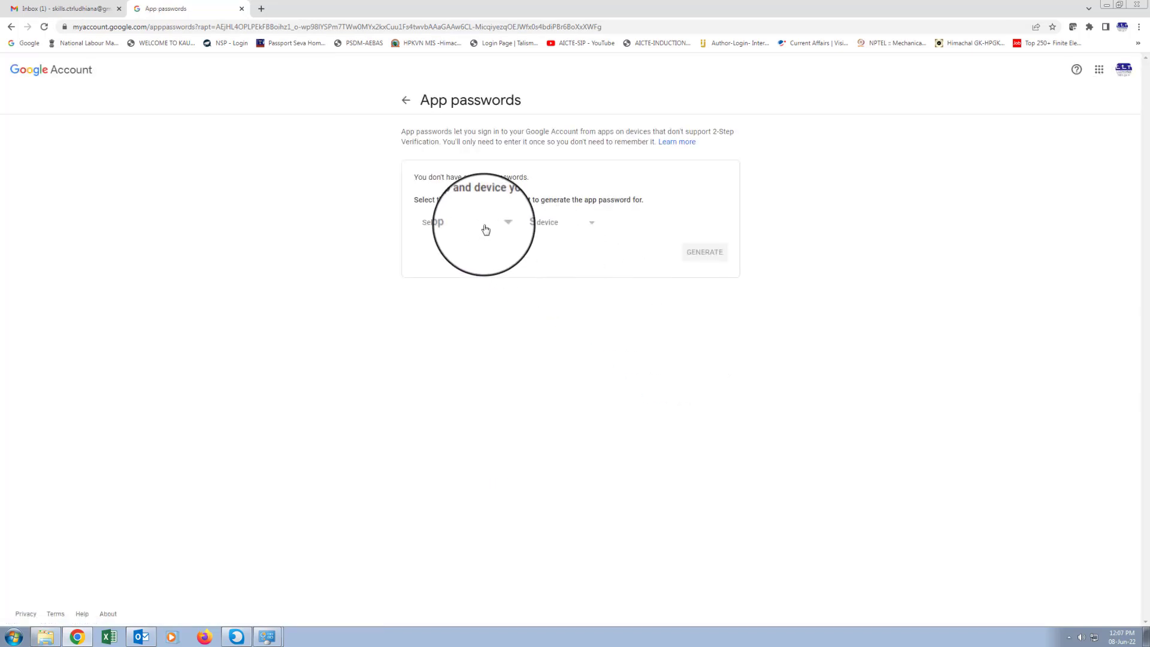
# Generate an app password under Other (Custom name) called Outlook 2013, copy it, and close the notice
pyautogui.click(471, 226)
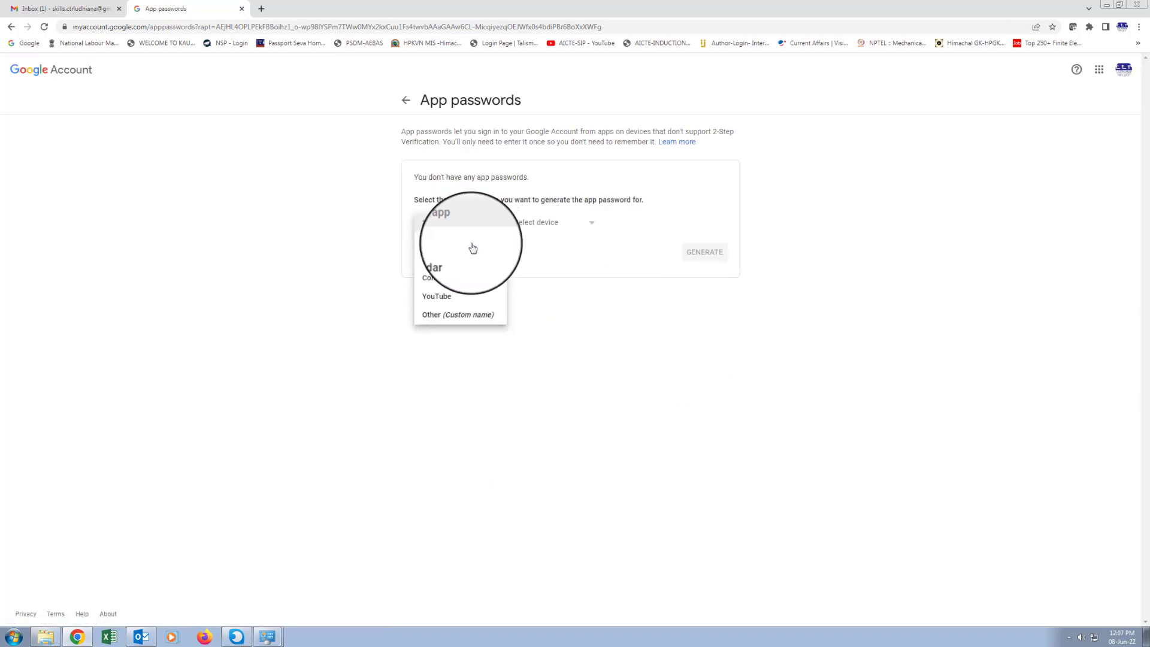
pyautogui.click(454, 322)
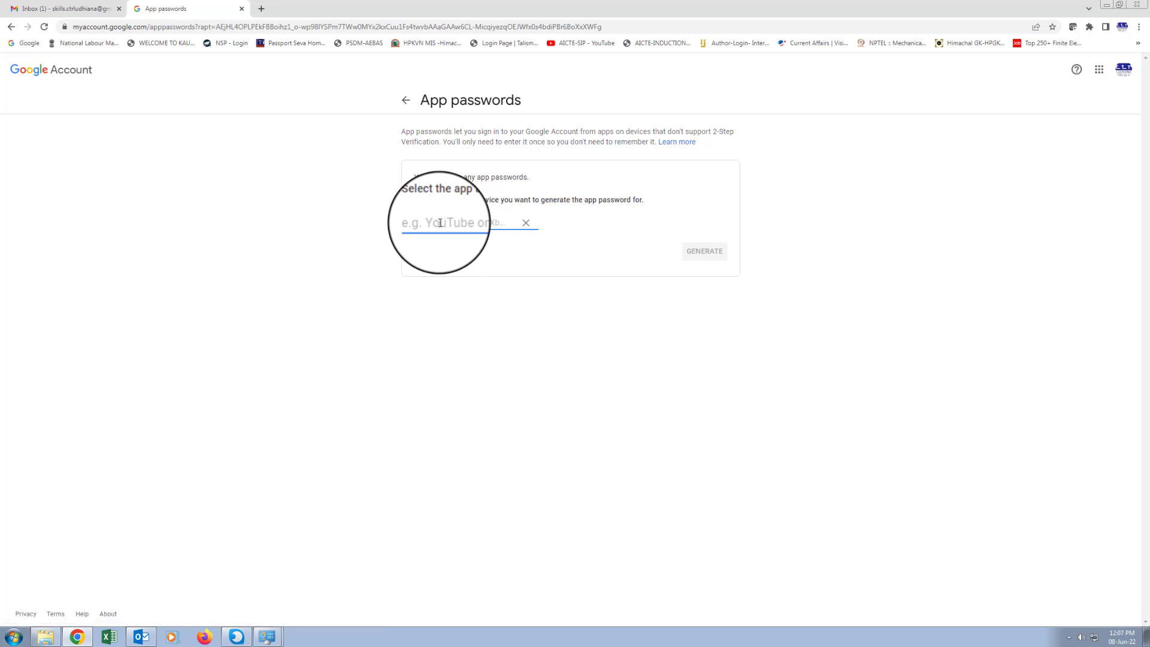
pyautogui.write('Outlook 2013')
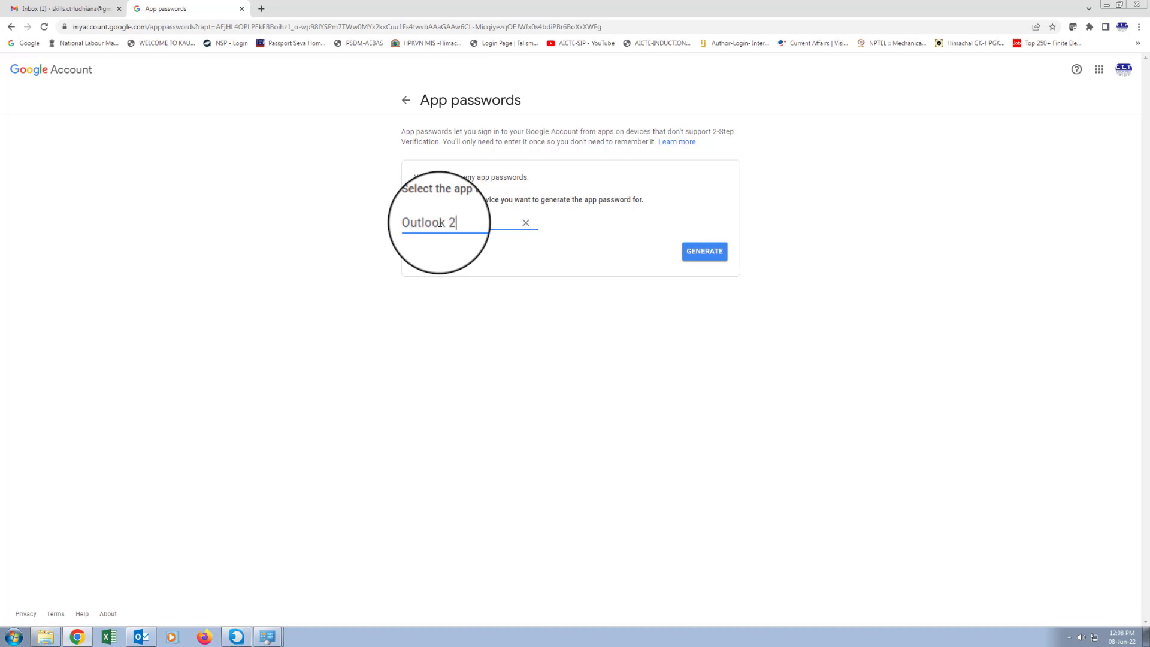
pyautogui.click(705, 254)
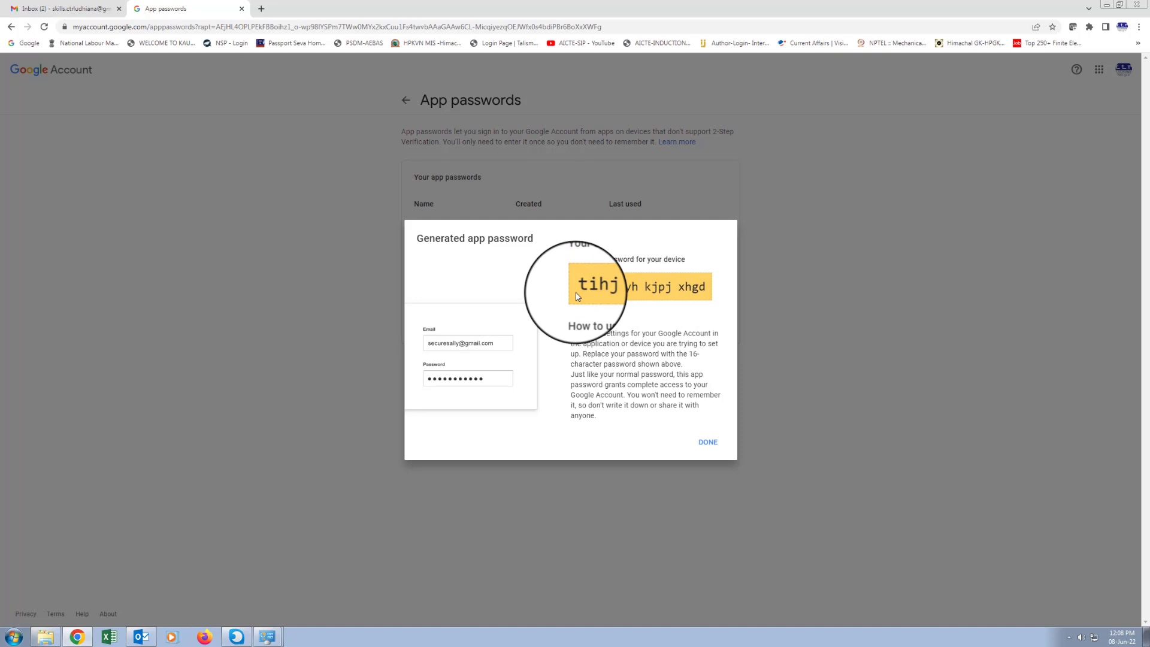
pyautogui.moveTo(577, 295); pyautogui.dragTo(707, 288)
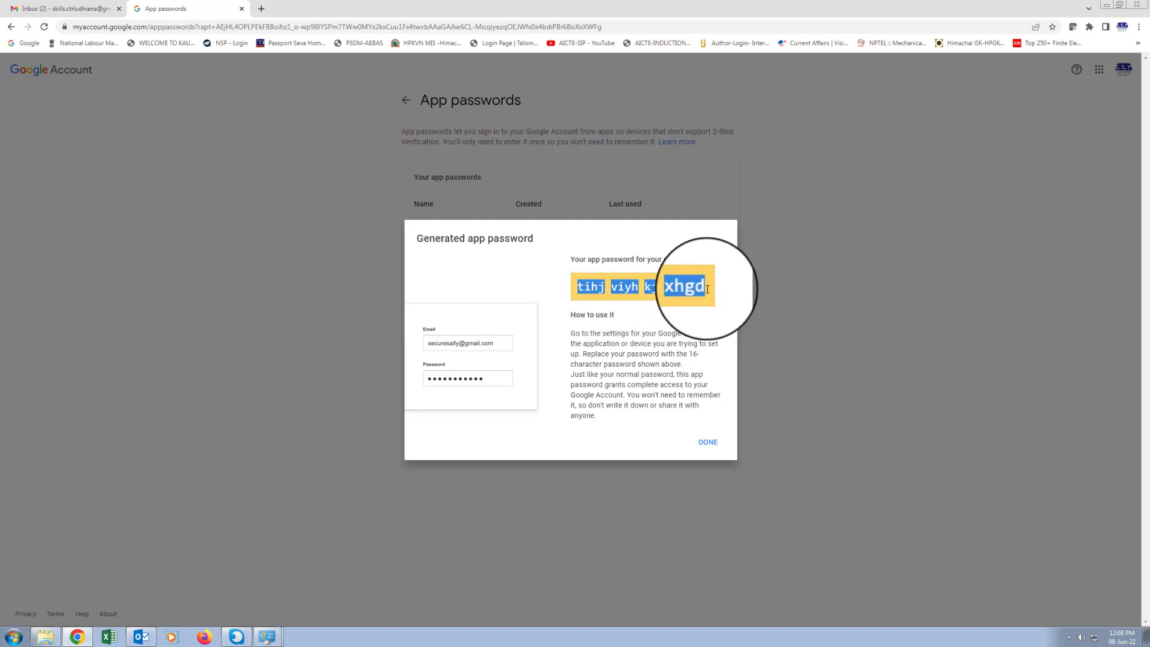
pyautogui.click(706, 443)
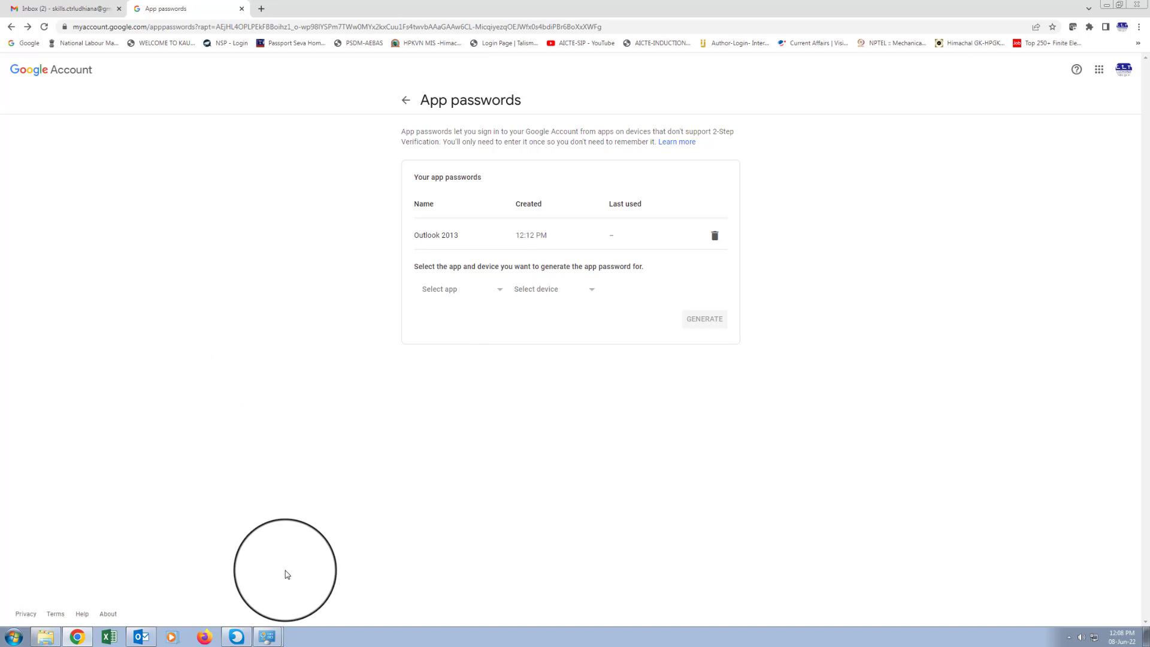
# In Outlook, replace the password with the copied app password, rerun the test, and review failed tasks
pyautogui.click(143, 636)
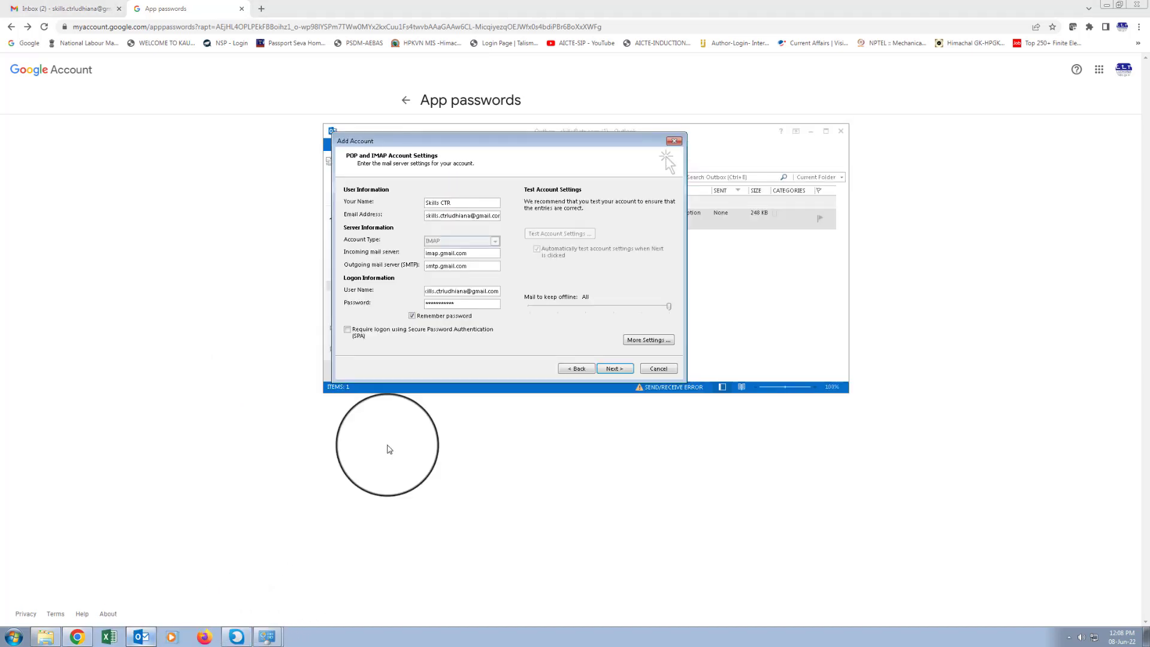
pyautogui.moveTo(464, 303); pyautogui.dragTo(415, 301)
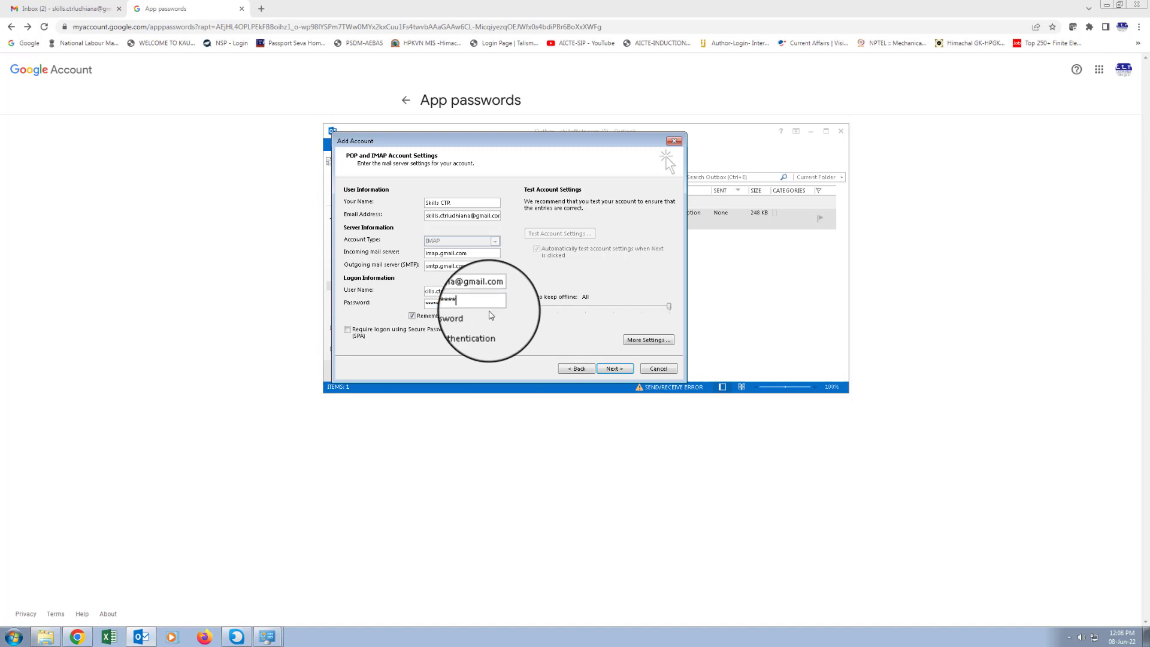
pyautogui.click(613, 368)
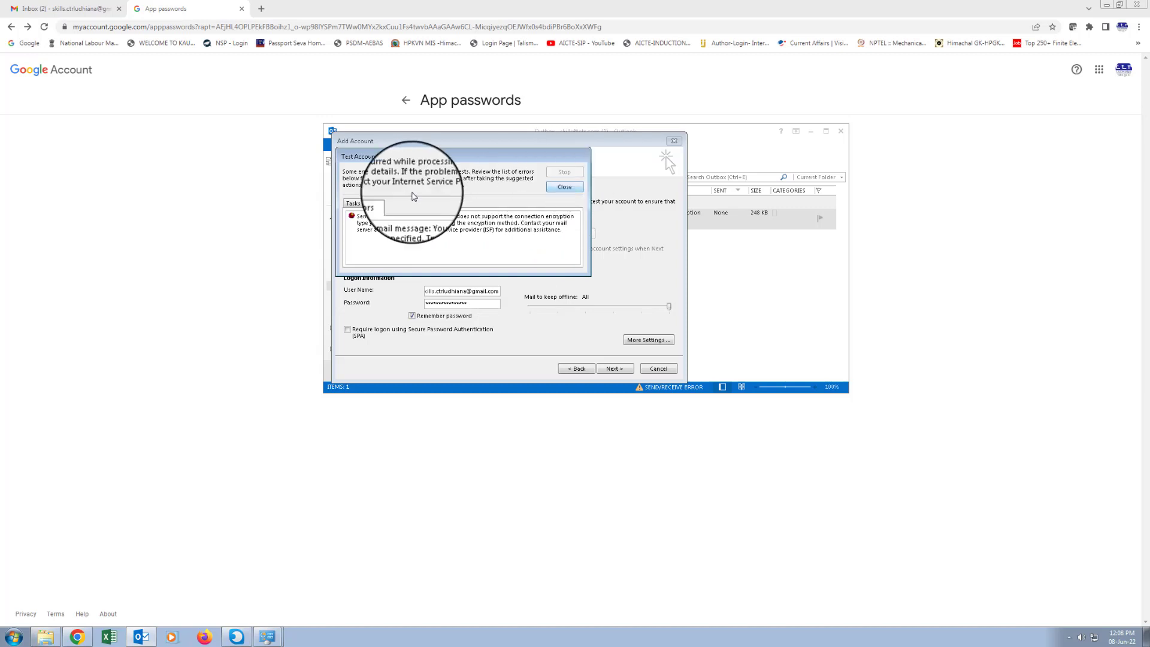
pyautogui.click(353, 204)
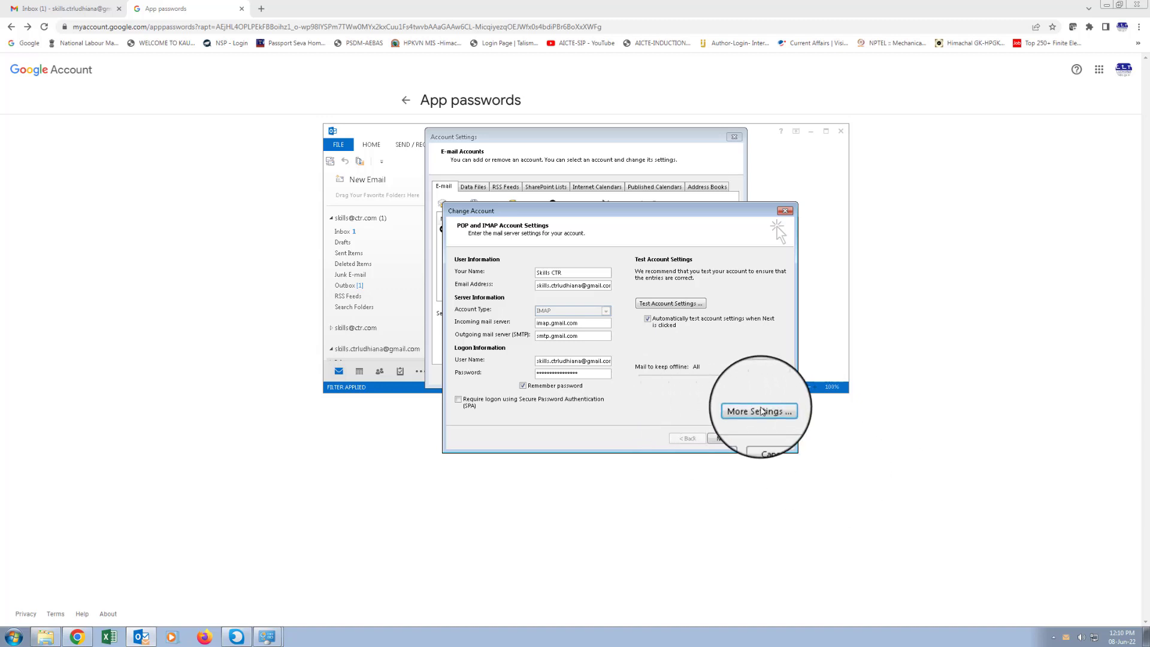
# In the account's advanced server settings, set outgoing SMTP to port 587 with TLS, keeping IMAP at 993 with SSL
pyautogui.click(761, 411)
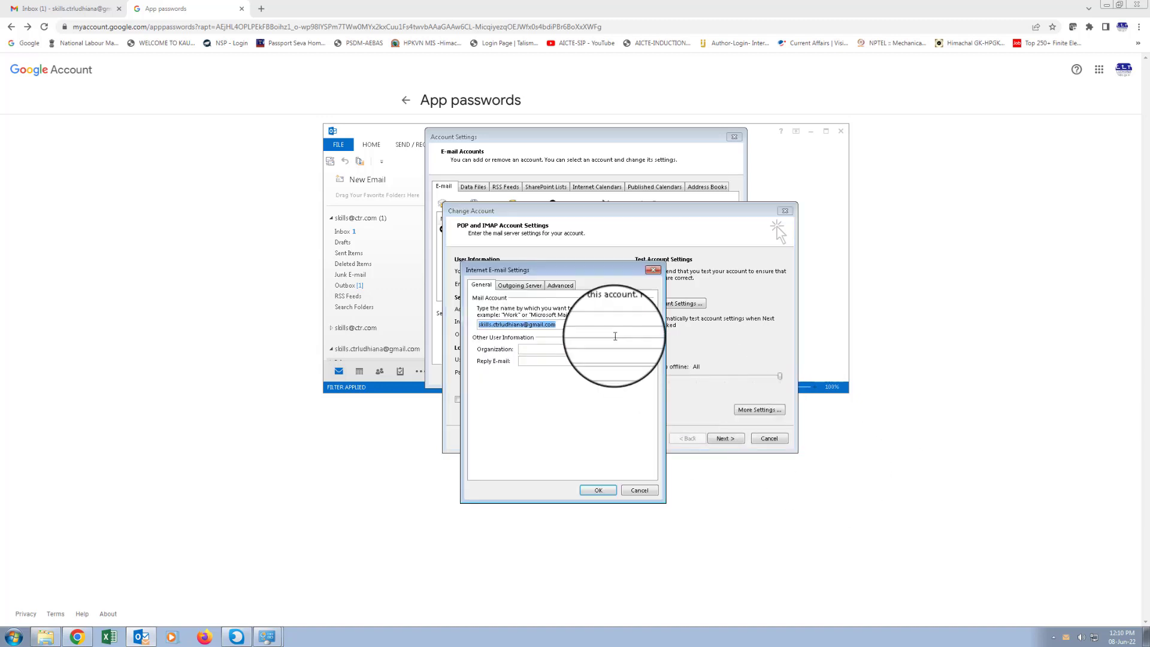
pyautogui.click(560, 284)
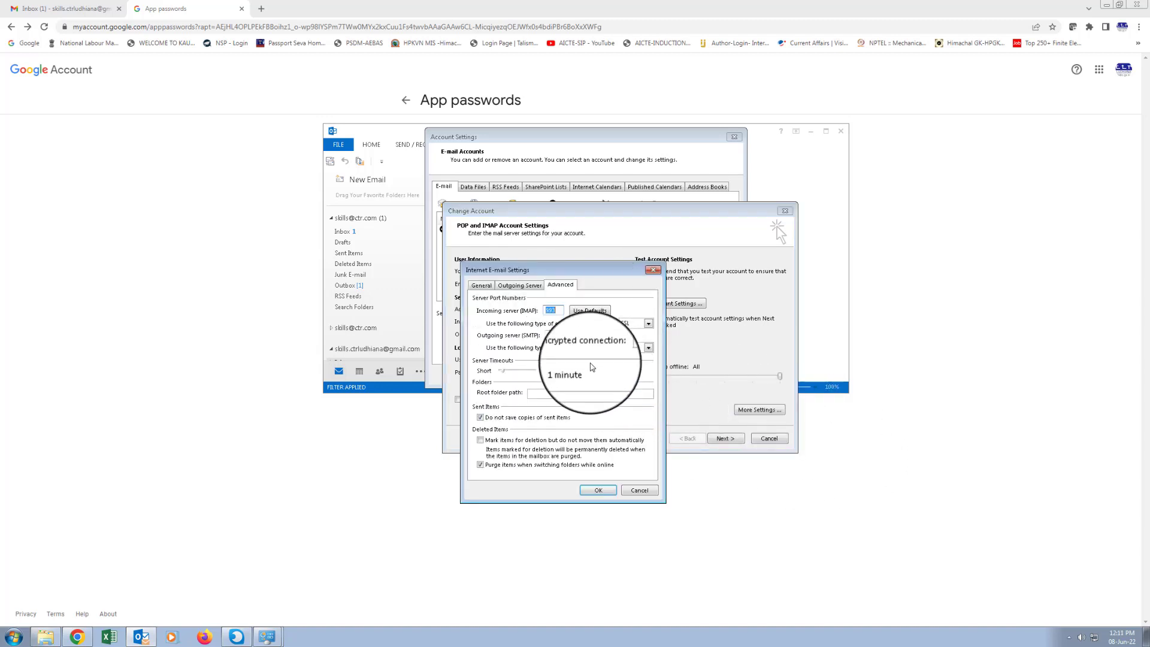
pyautogui.click(648, 348)
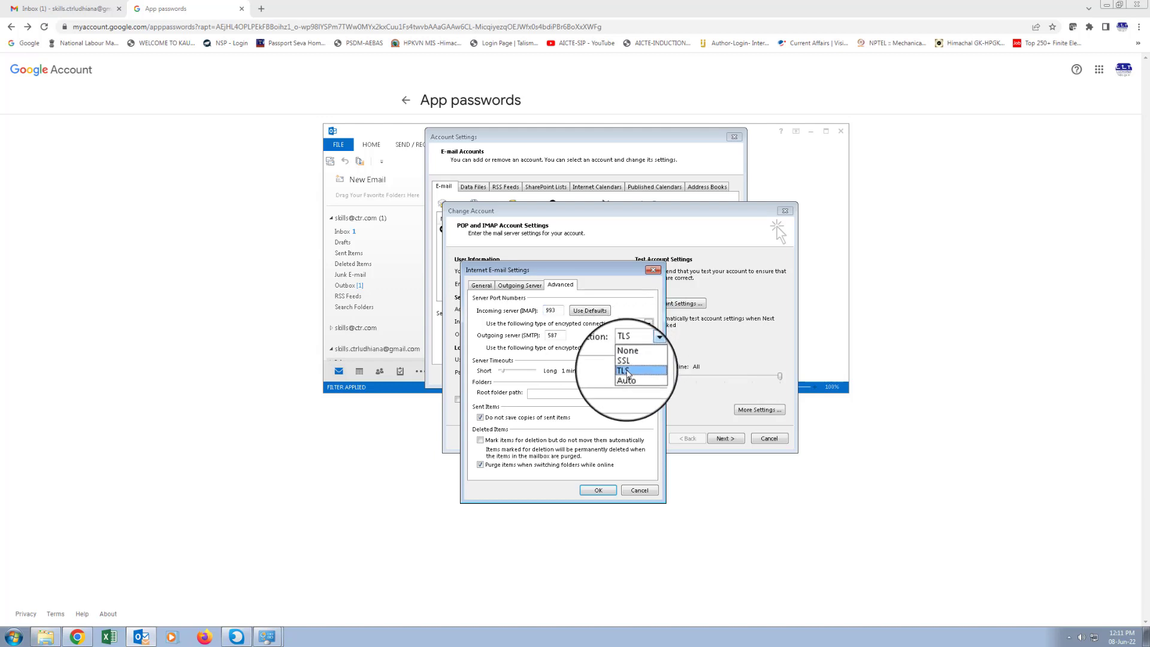
pyautogui.click(634, 367)
pyautogui.moveTo(557, 336); pyautogui.dragTo(541, 336)
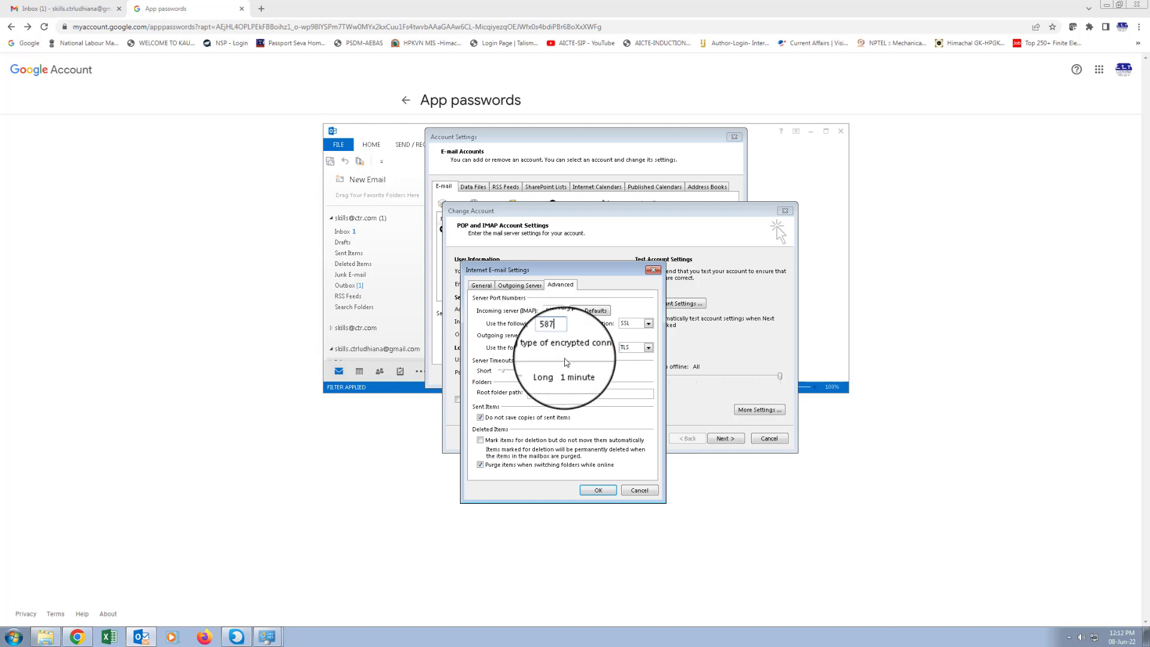
pyautogui.click(598, 490)
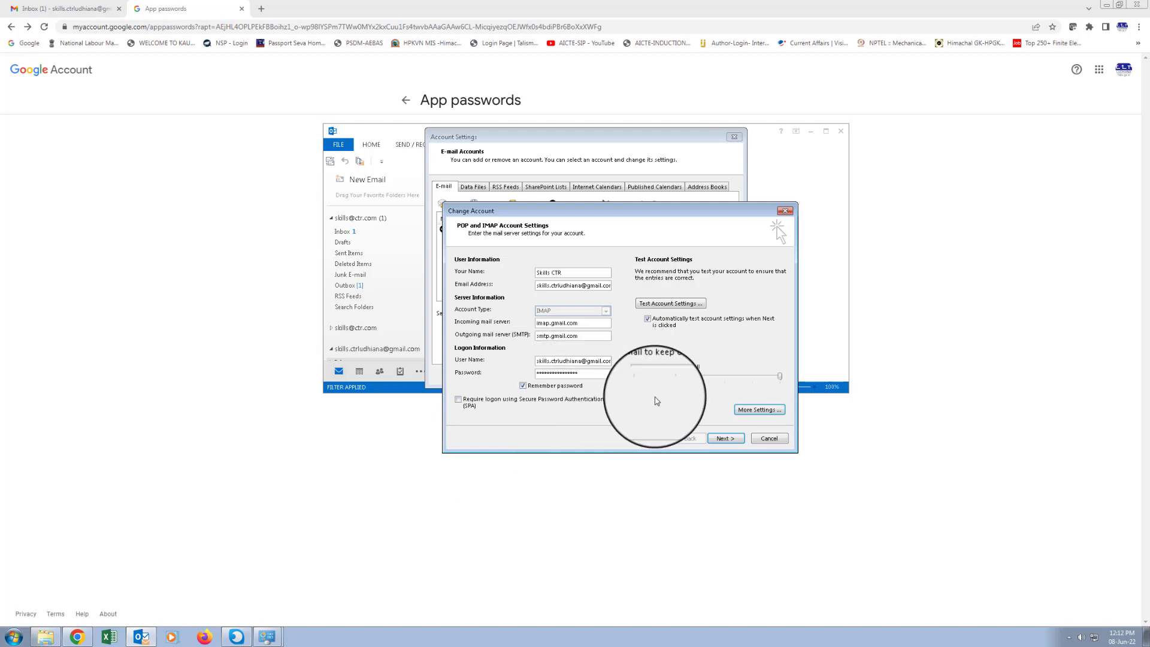
# Run the Gmail account test until both tests pass, finish setup, and close Account Settings
pyautogui.click(720, 440)
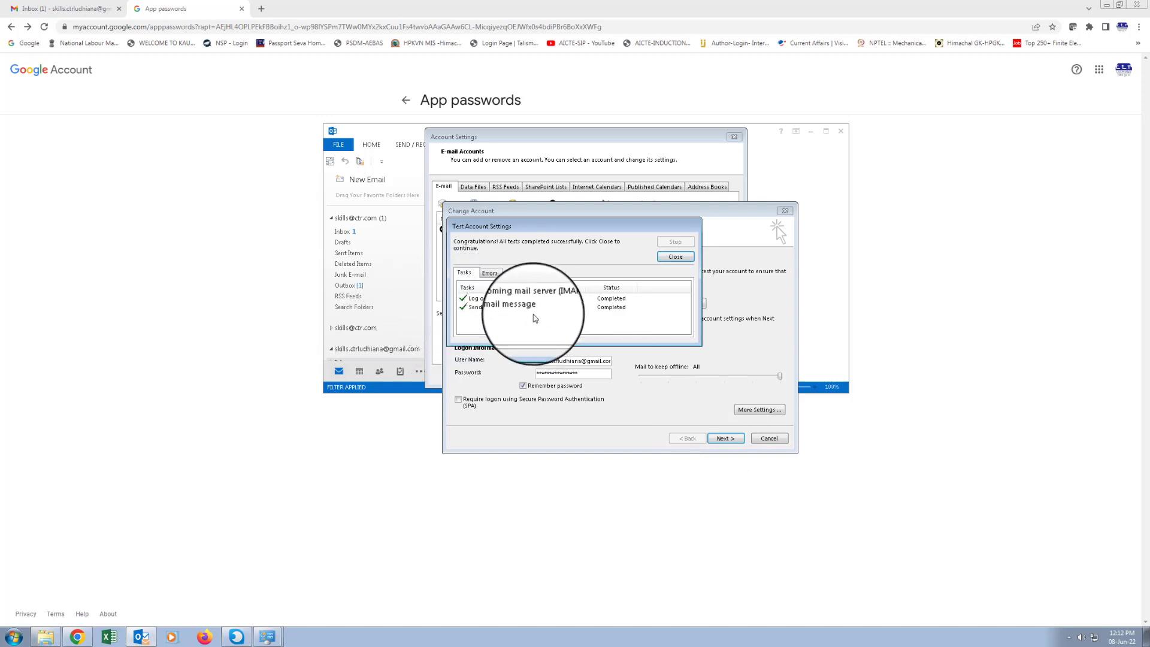
pyautogui.click(666, 261)
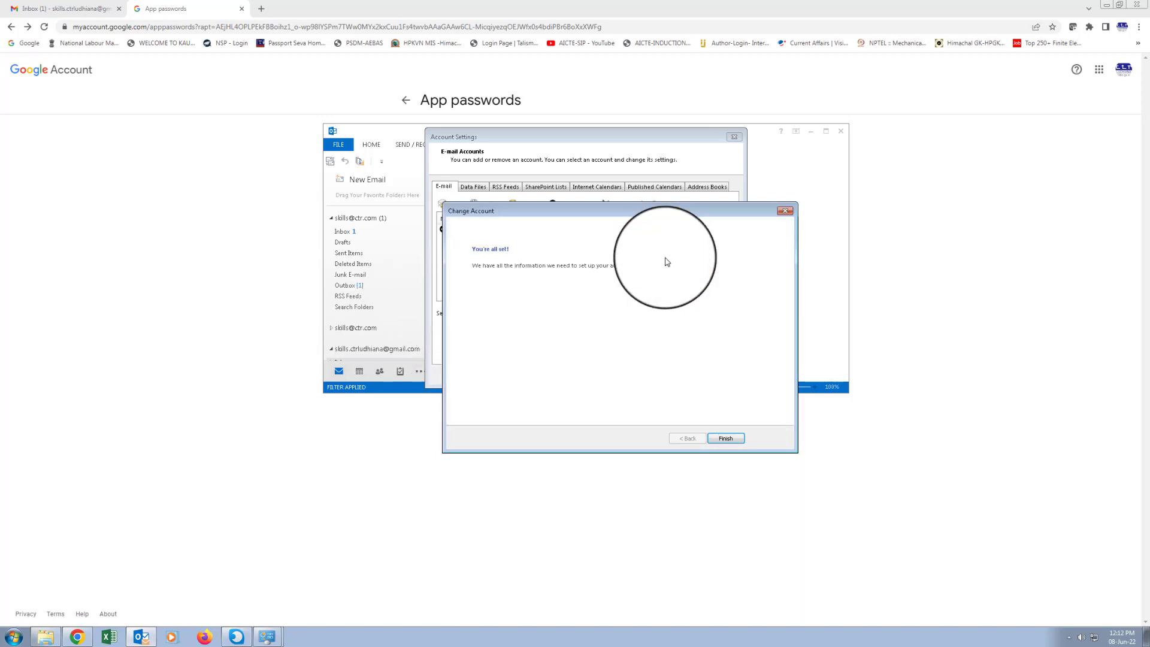
pyautogui.click(722, 440)
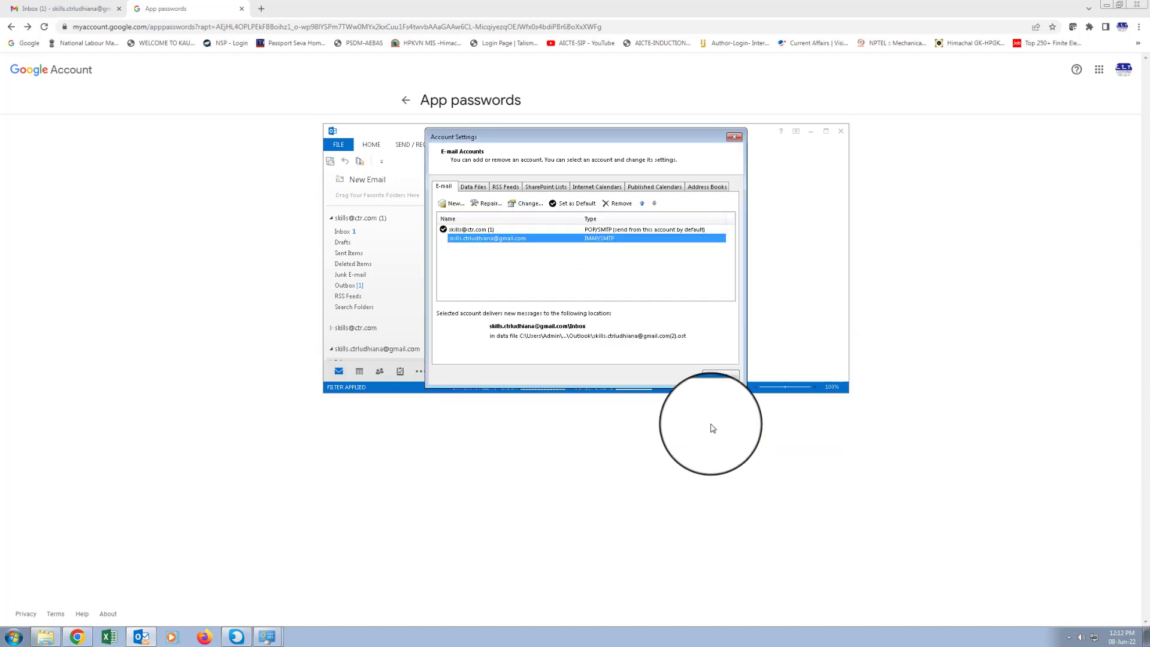
pyautogui.click(721, 375)
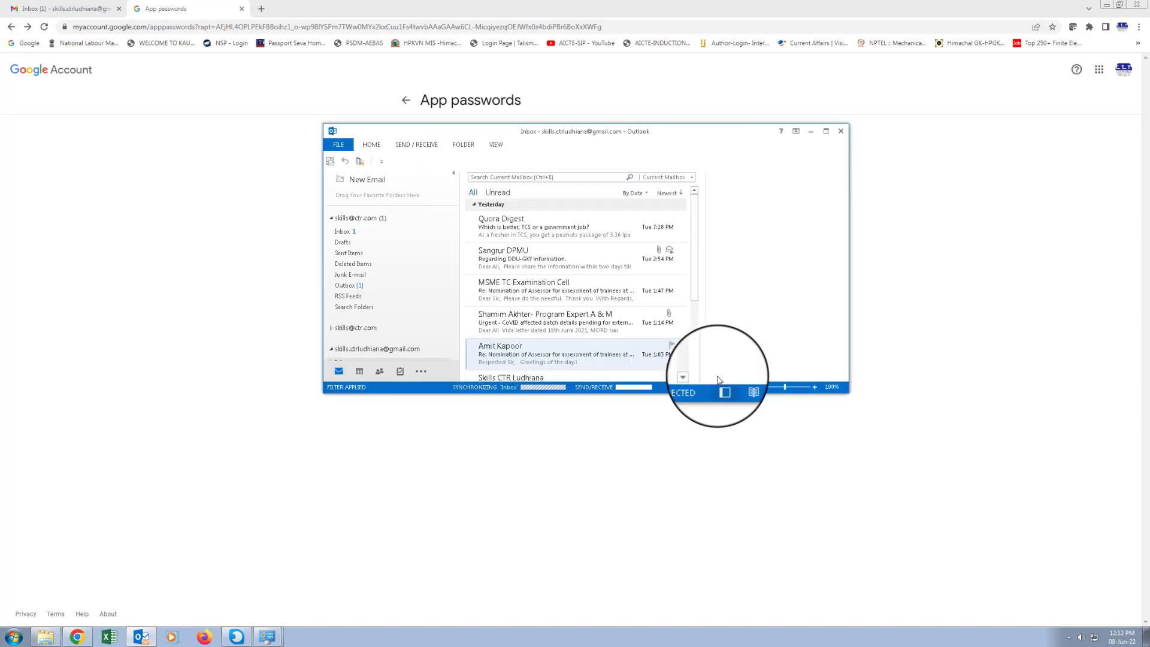